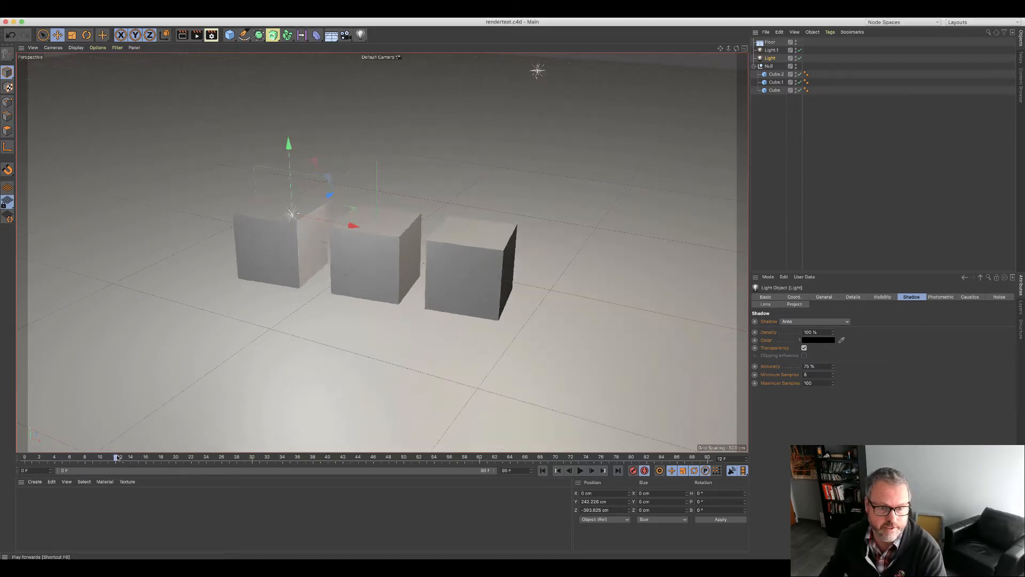
Render the active view with the animation at frame 0 and again at frame 38.
left_click(432, 458)
left_click_drag(434, 460, 23, 457)
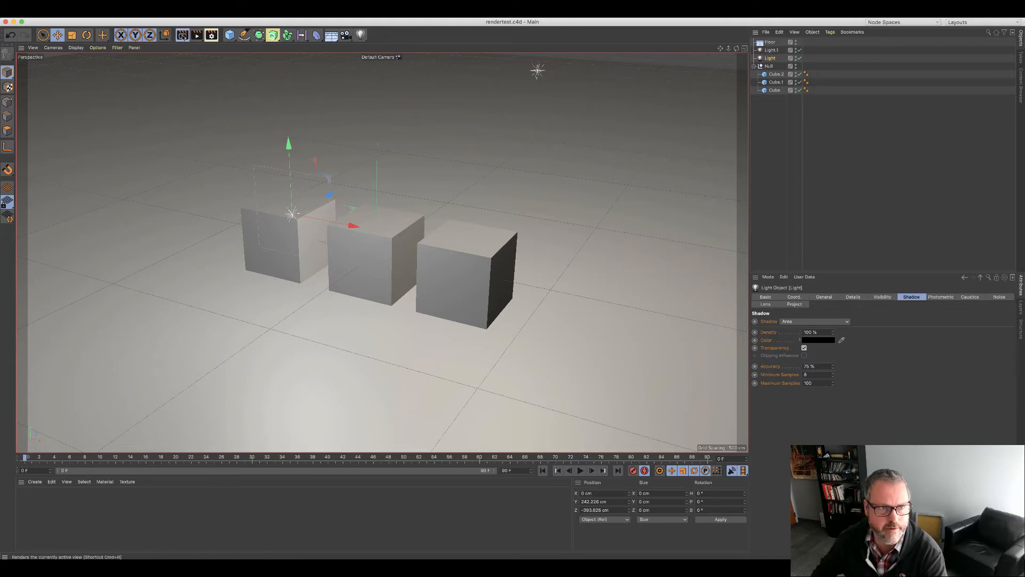
left_click(182, 35)
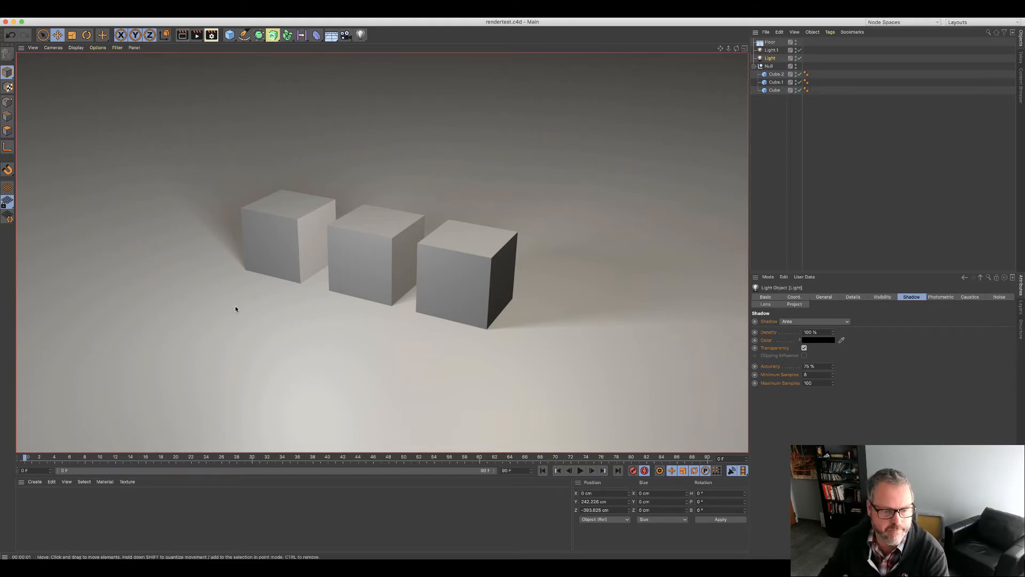
left_click_drag(204, 457, 315, 464)
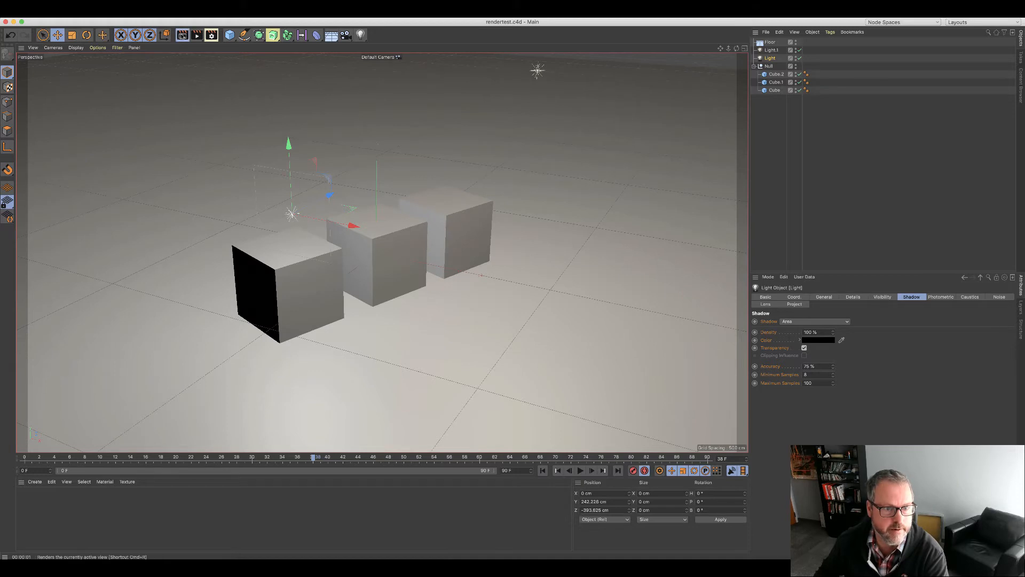
left_click(182, 36)
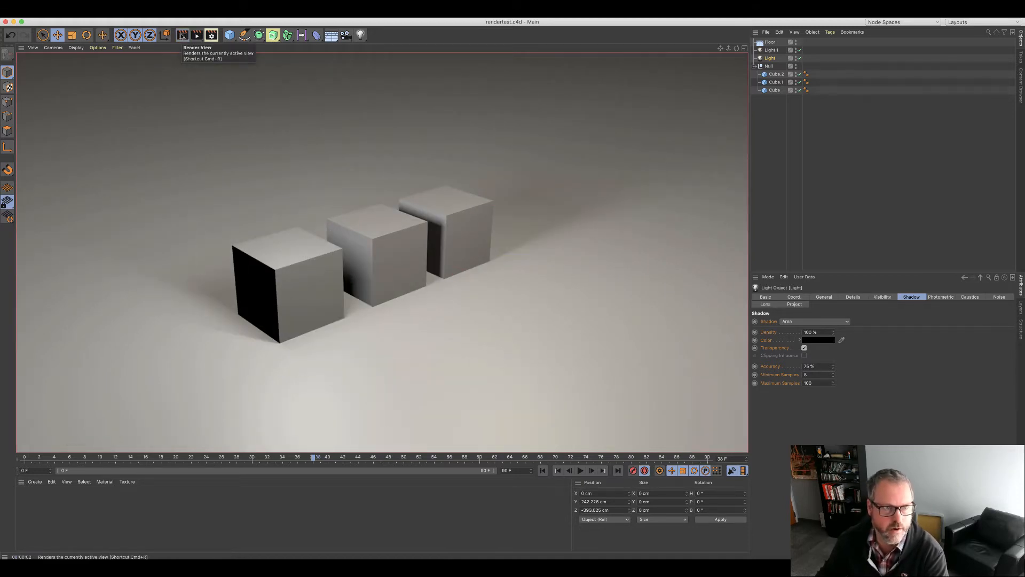
Render frame 38 to the Picture Viewer, compare it with the oldest render in the history, and close the viewer.
left_click(197, 35)
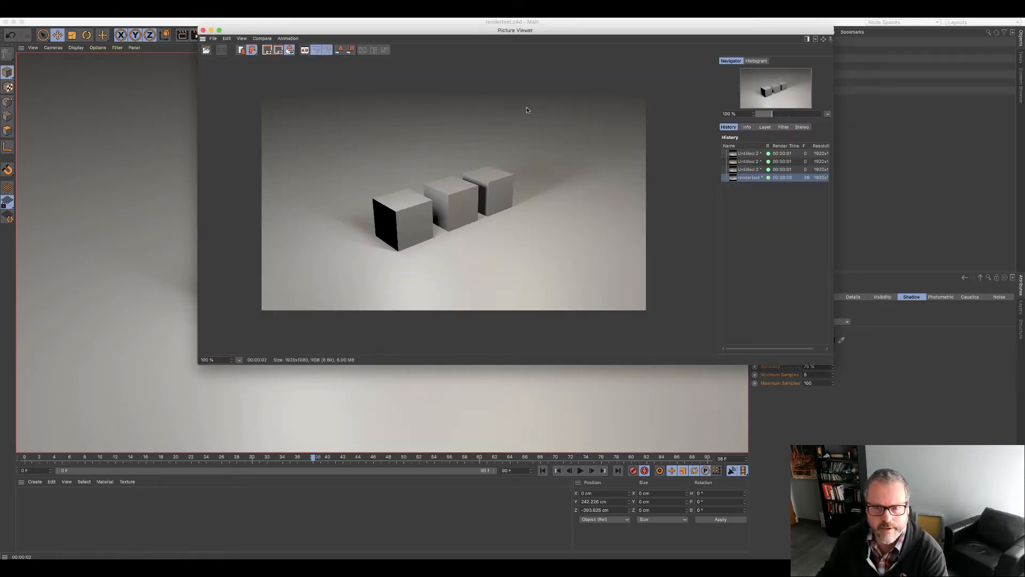
left_click(750, 154)
left_click(749, 177)
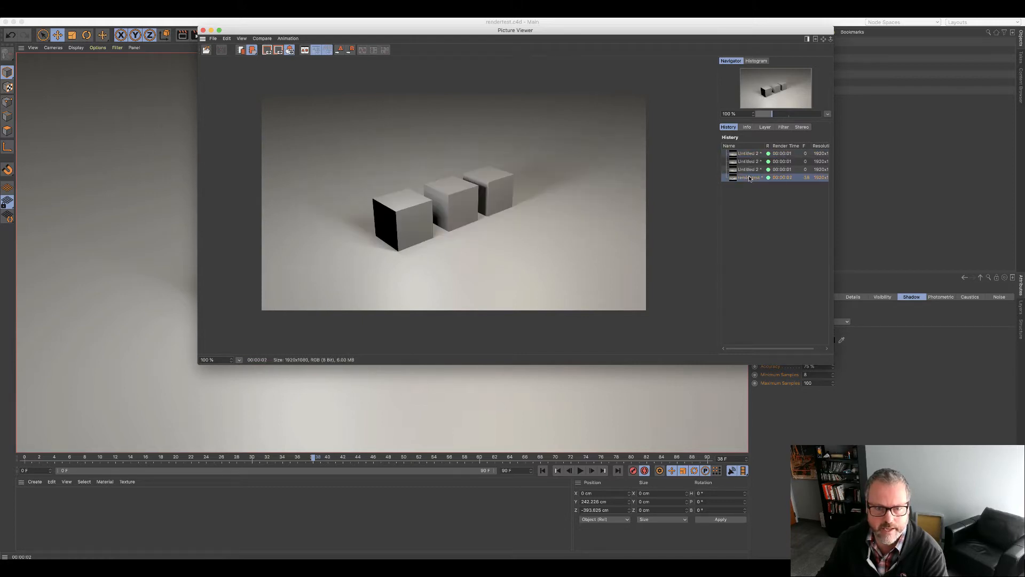
left_click(747, 155)
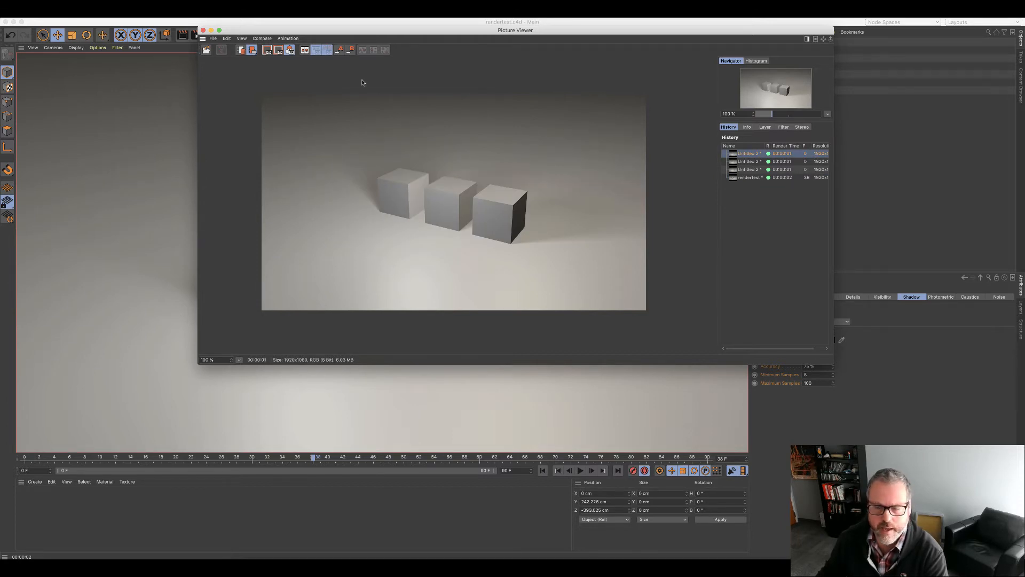
left_click(203, 30)
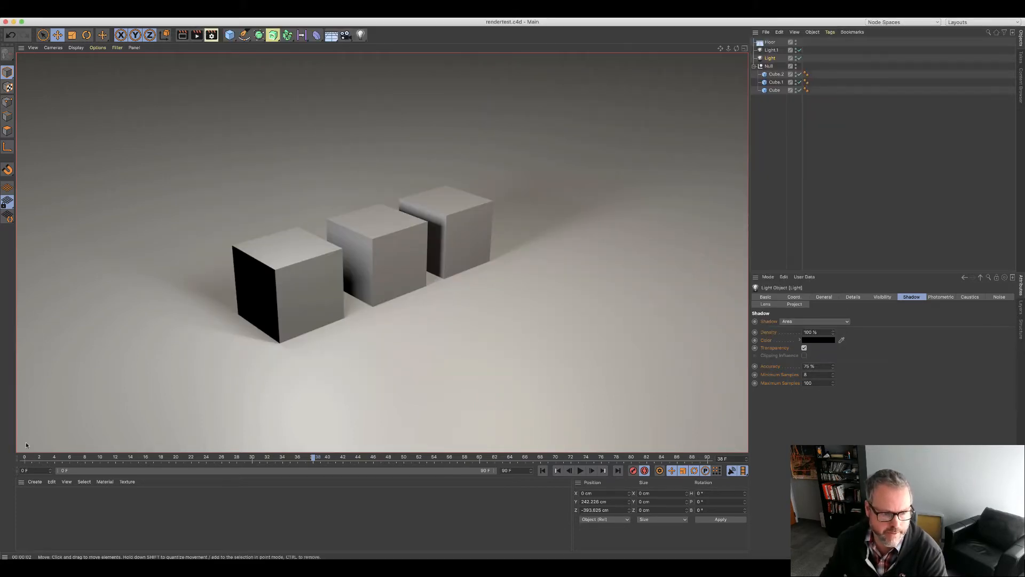
Return the animation to frame 0 and save the rendertest.c4d project.
left_click(25, 458)
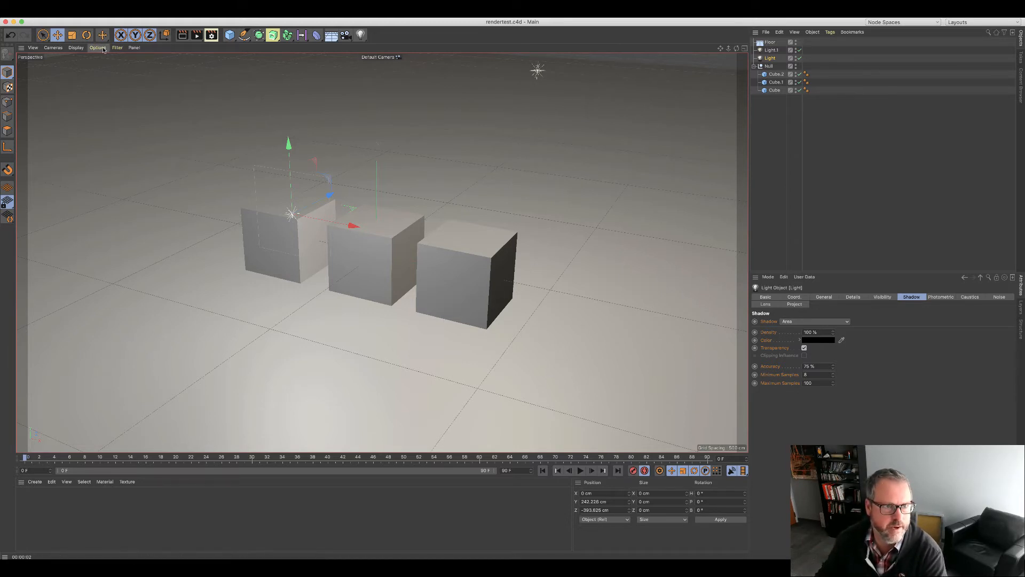
left_click(62, 13)
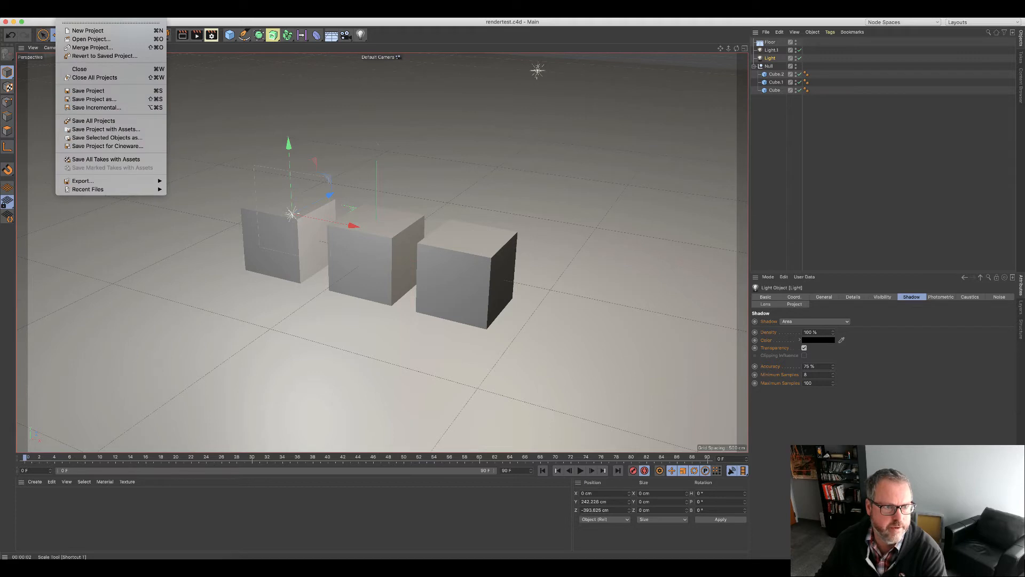
left_click(72, 90)
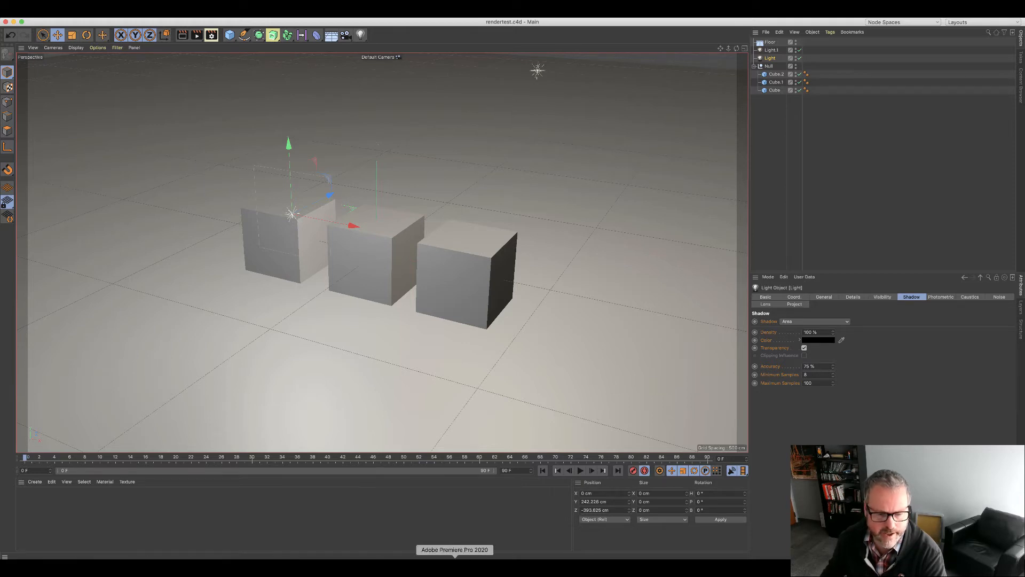
Switch to After Effects and import rendertest.c4d from the Desktop into the project.
left_click(435, 556)
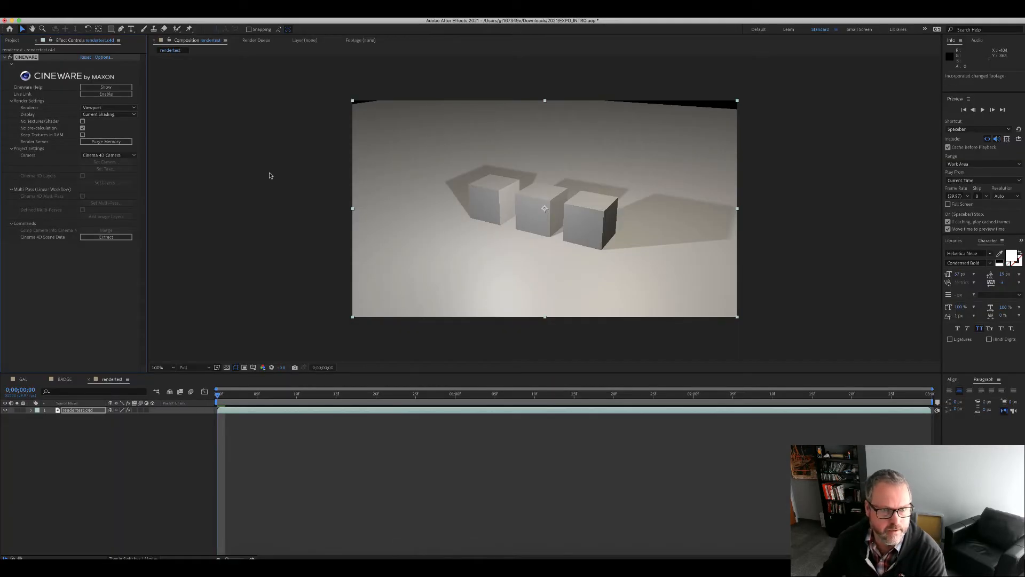
left_click(13, 40)
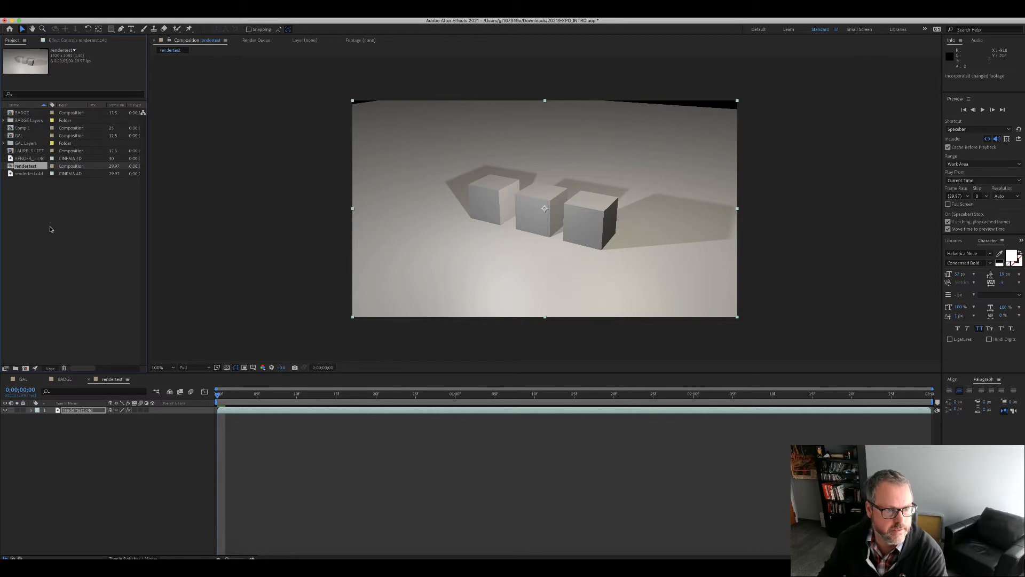
left_click(33, 212)
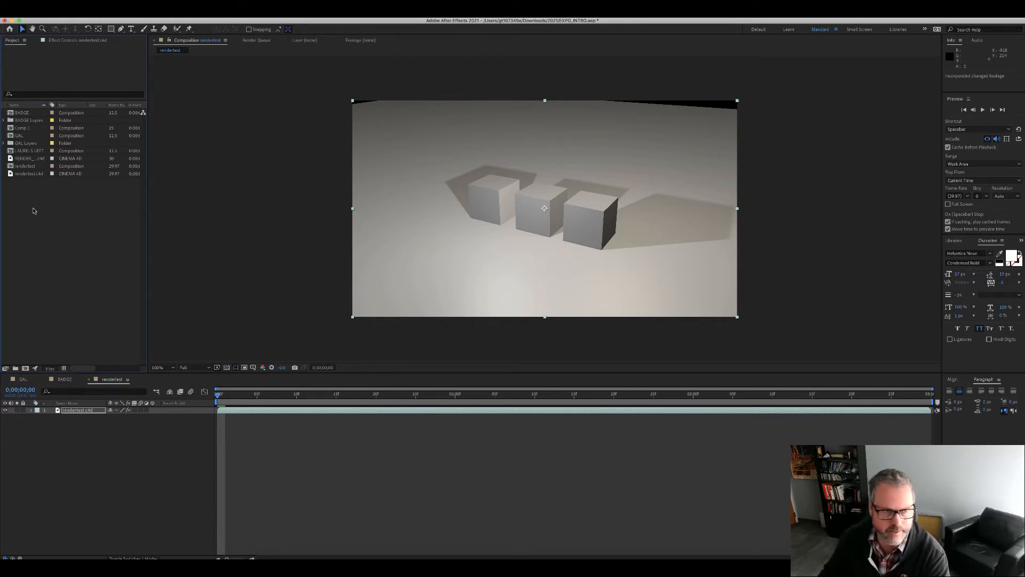
left_click(68, 13)
mouse_move(133, 22)
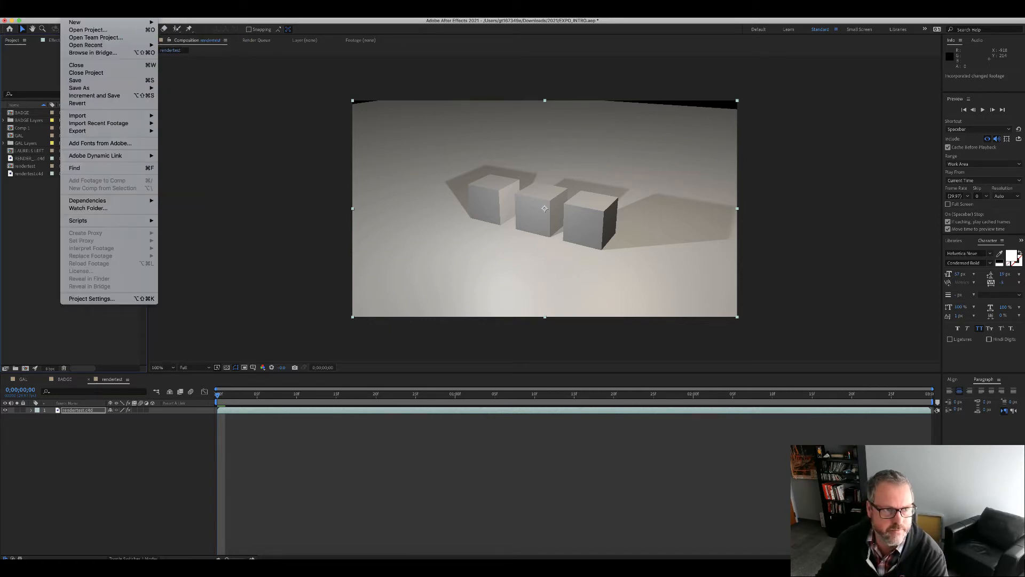
left_click(68, 13)
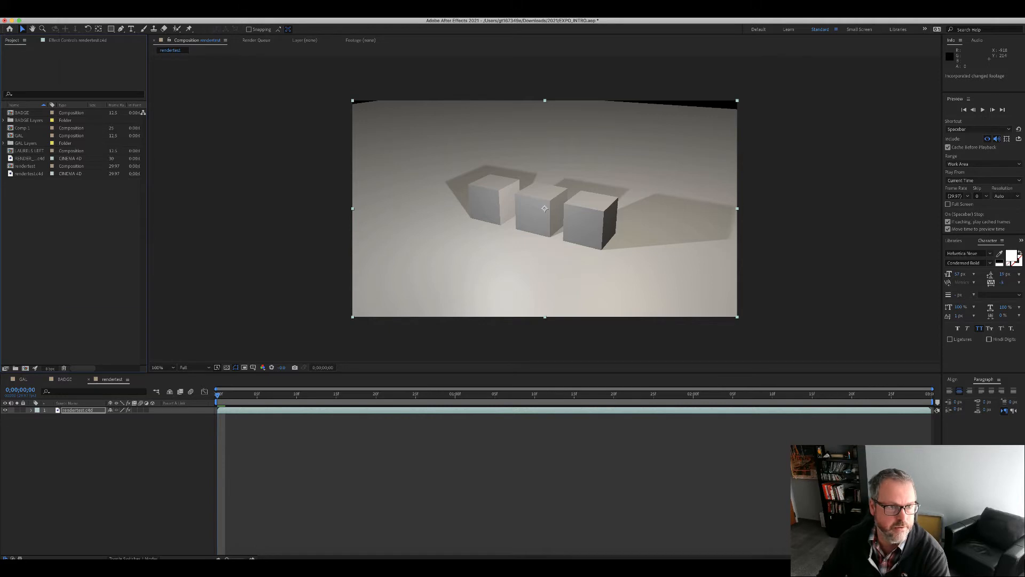
left_click(69, 7)
mouse_move(88, 124)
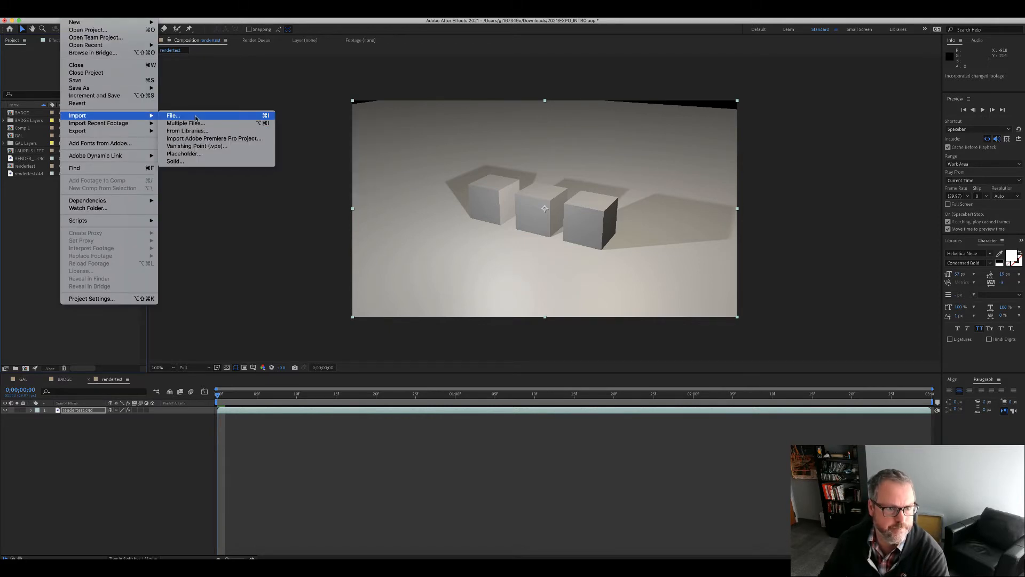
left_click(196, 118)
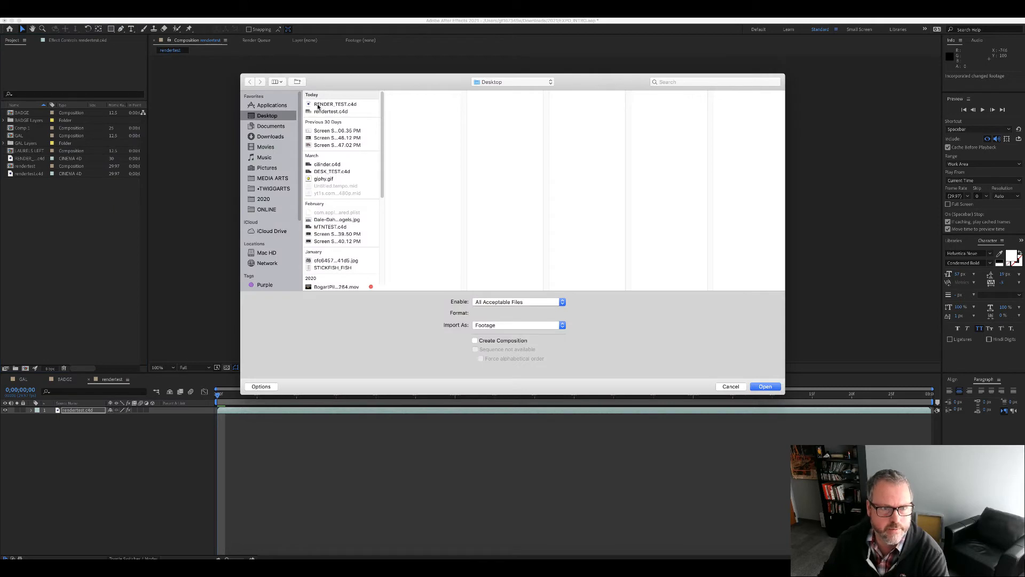
left_click(312, 112)
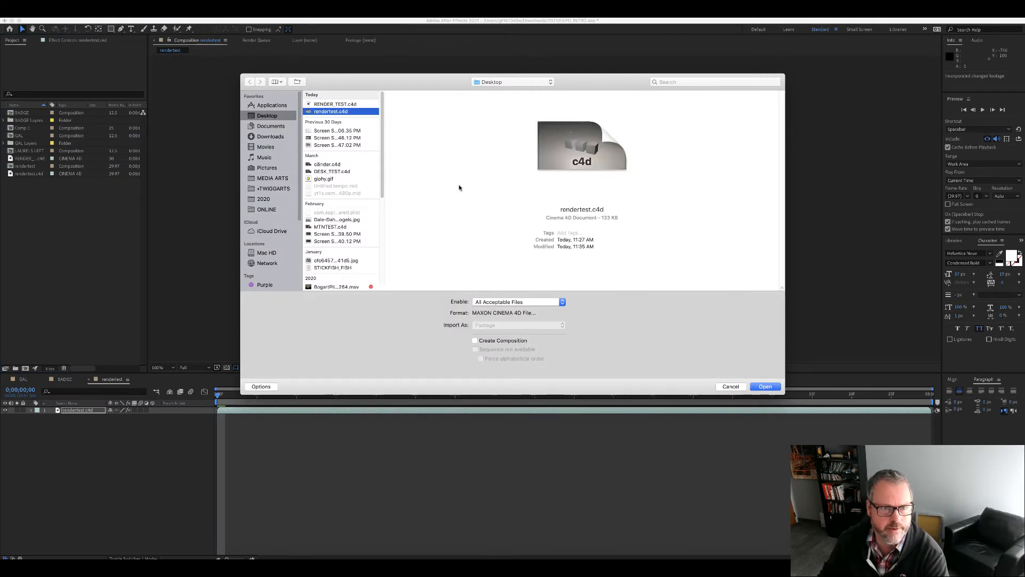
left_click(765, 385)
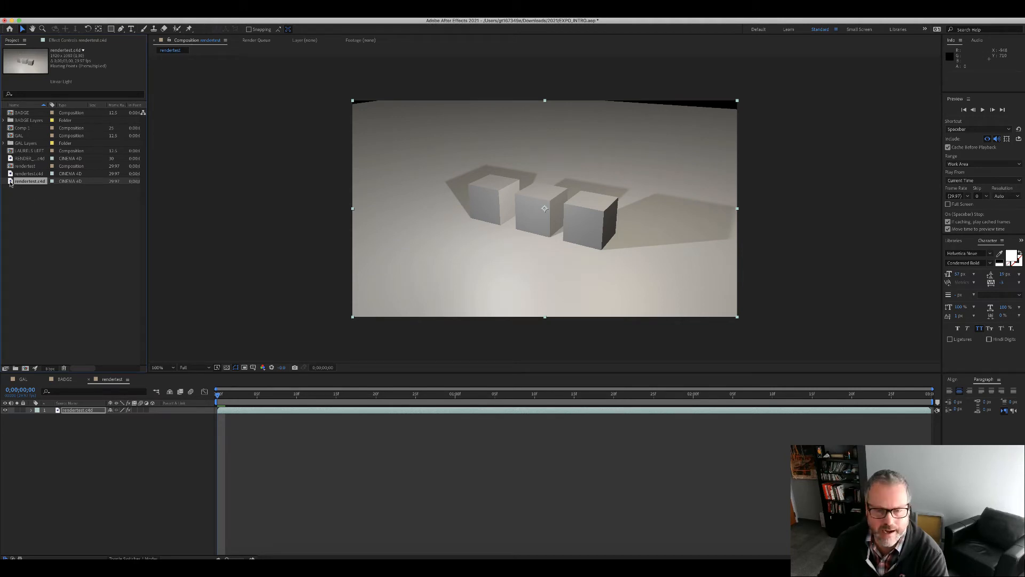
Create a new composition from the newly imported rendertest.c4d footage and scrub through its animation, returning to the start.
left_click_drag(11, 183, 25, 368)
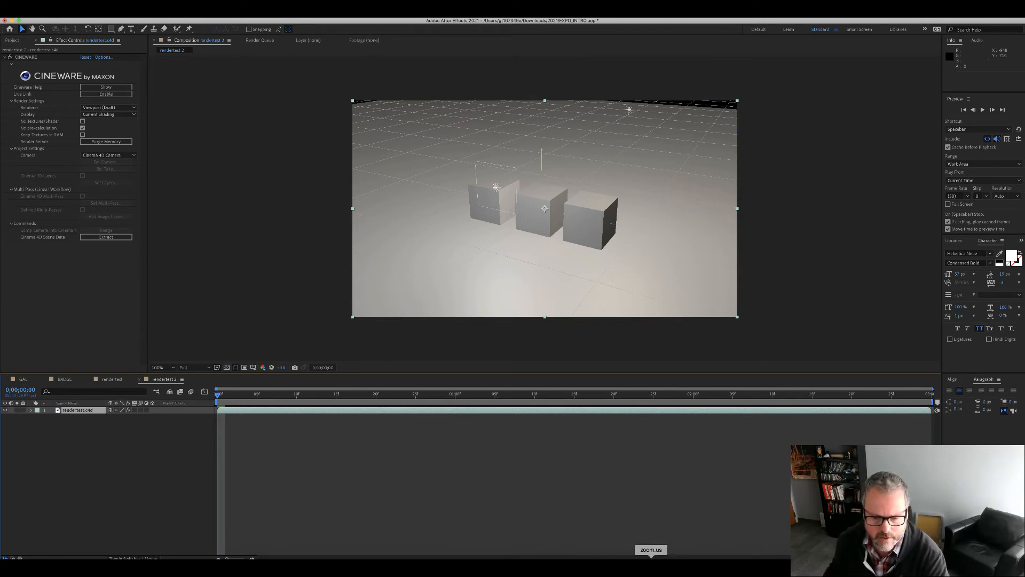
left_click(698, 567)
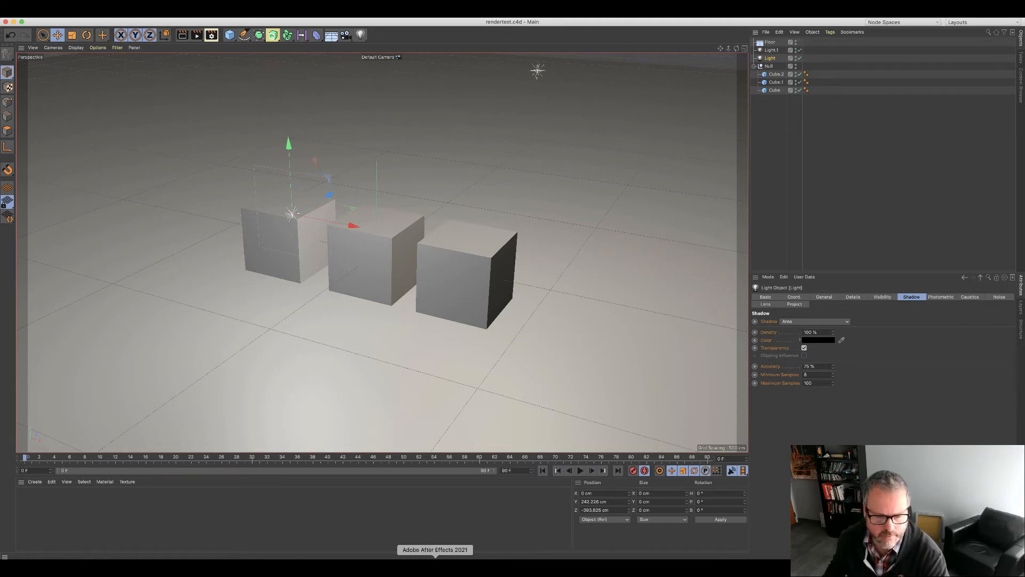
left_click(435, 566)
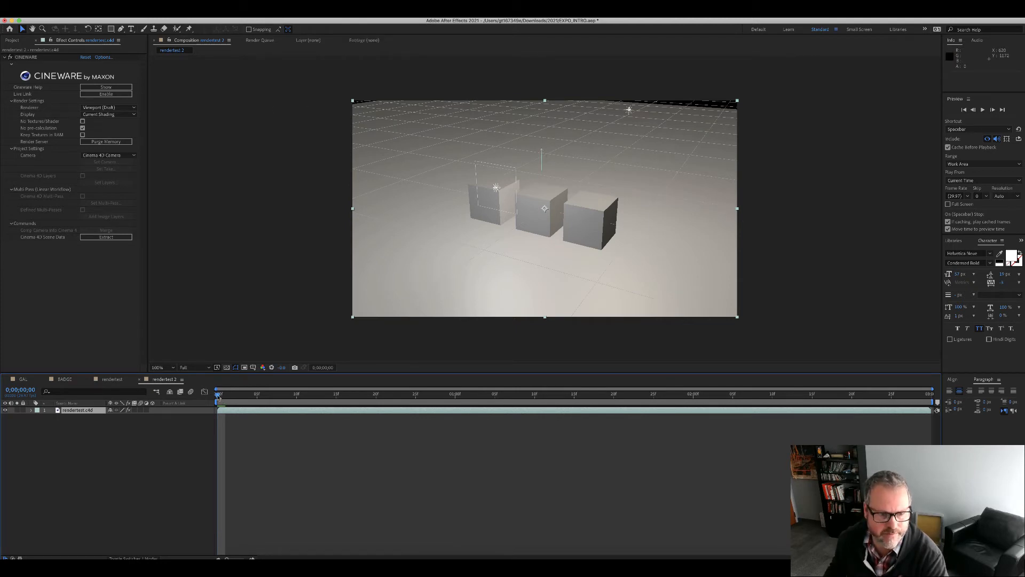
left_click_drag(220, 395, 538, 398)
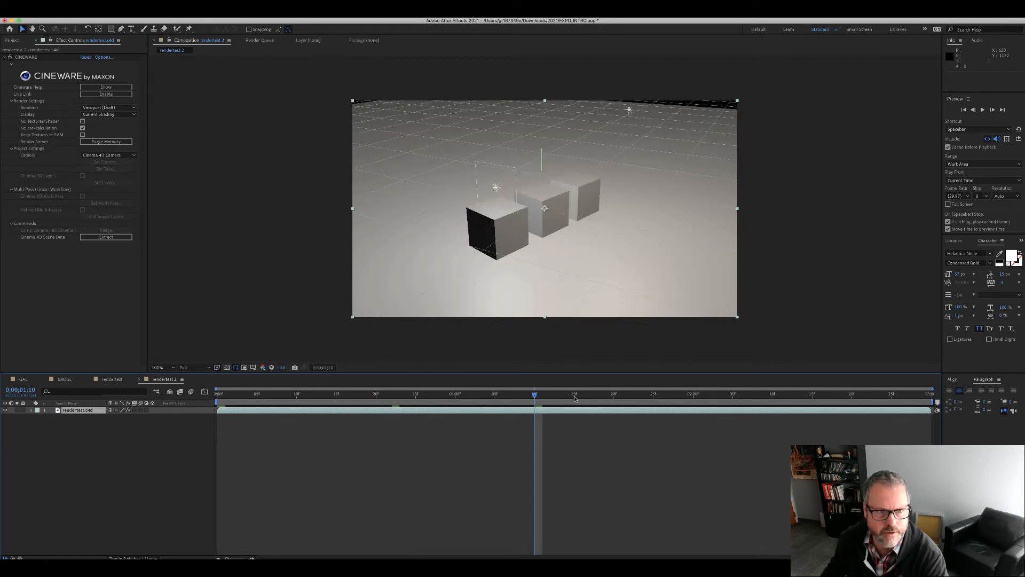
left_click_drag(614, 396, 196, 385)
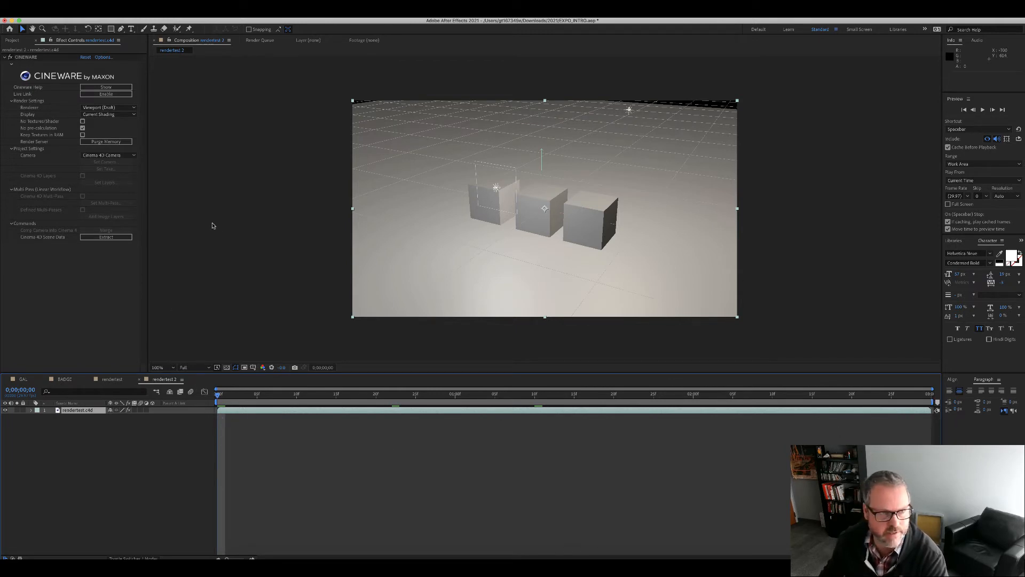
Set the Cineware renderer of the rendertest.c4d layer to Current (Draft) and refresh the first frame.
left_click(133, 108)
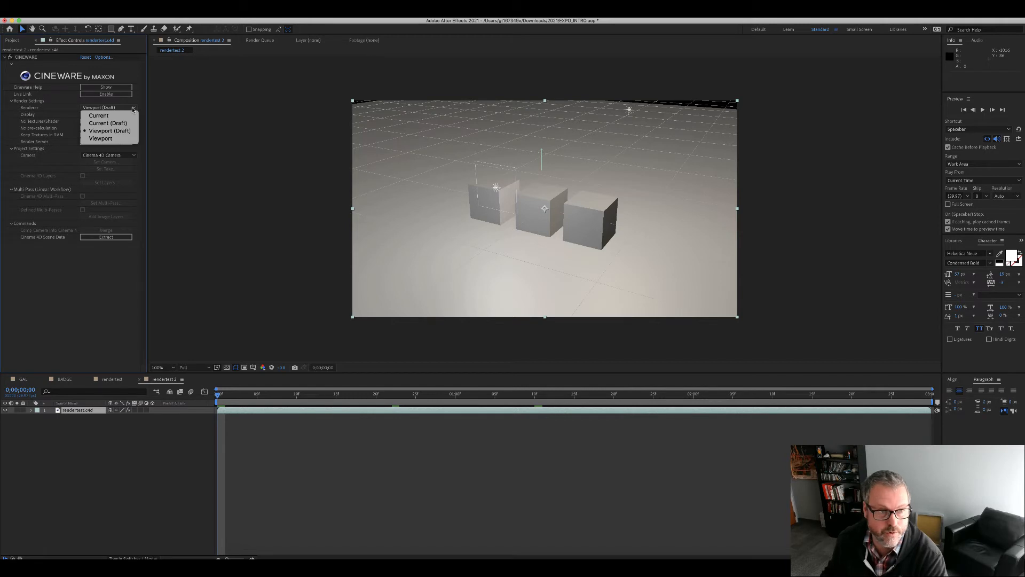
left_click(102, 124)
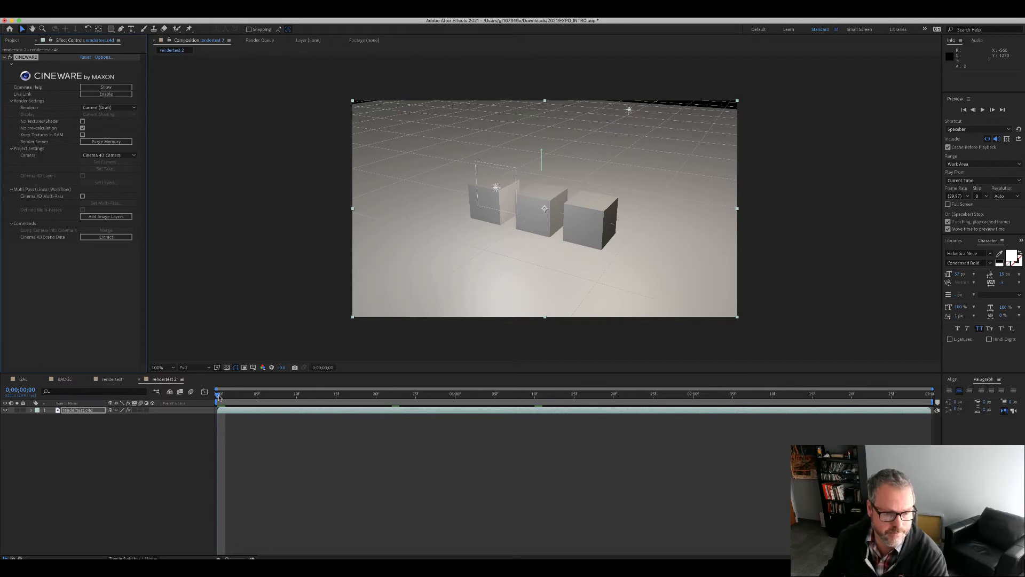
mouse_move(219, 395)
left_mouse_down()
mouse_move(584, 398)
mouse_move(216, 394)
left_mouse_up()
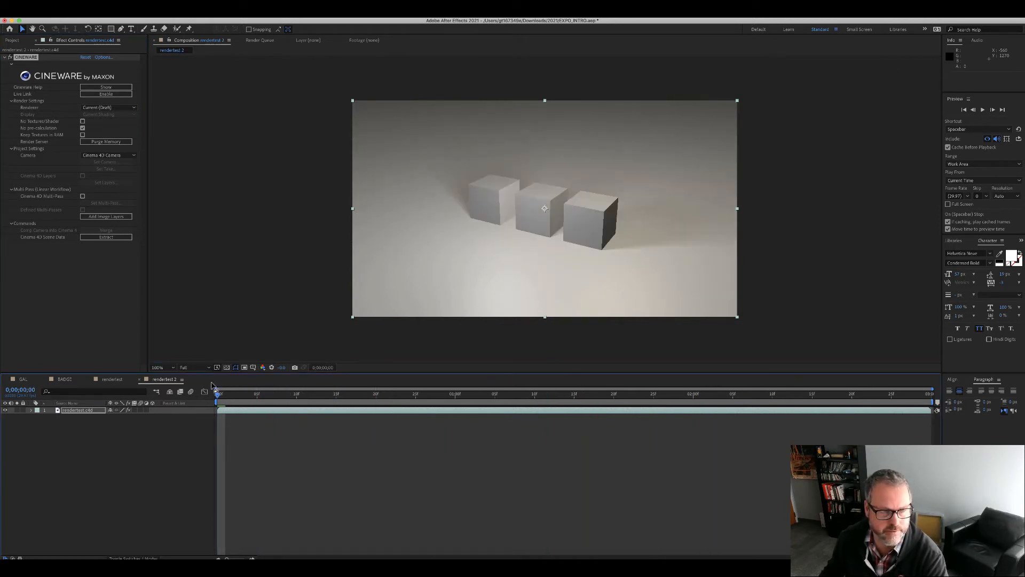
Set the Cineware renderer to Current and preview the composition at several points along its timeline.
left_click(107, 108)
left_click(99, 112)
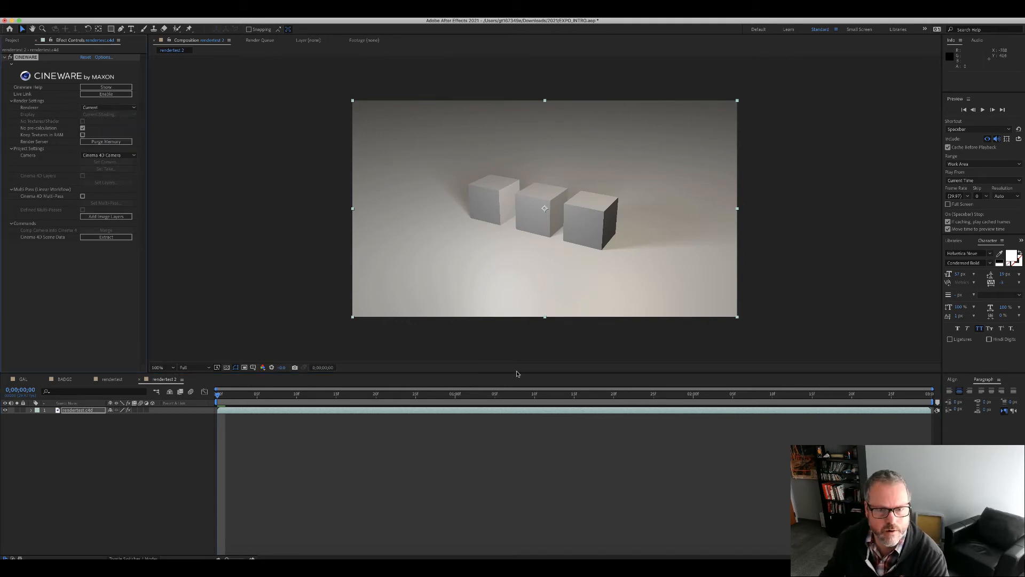
left_click(312, 396)
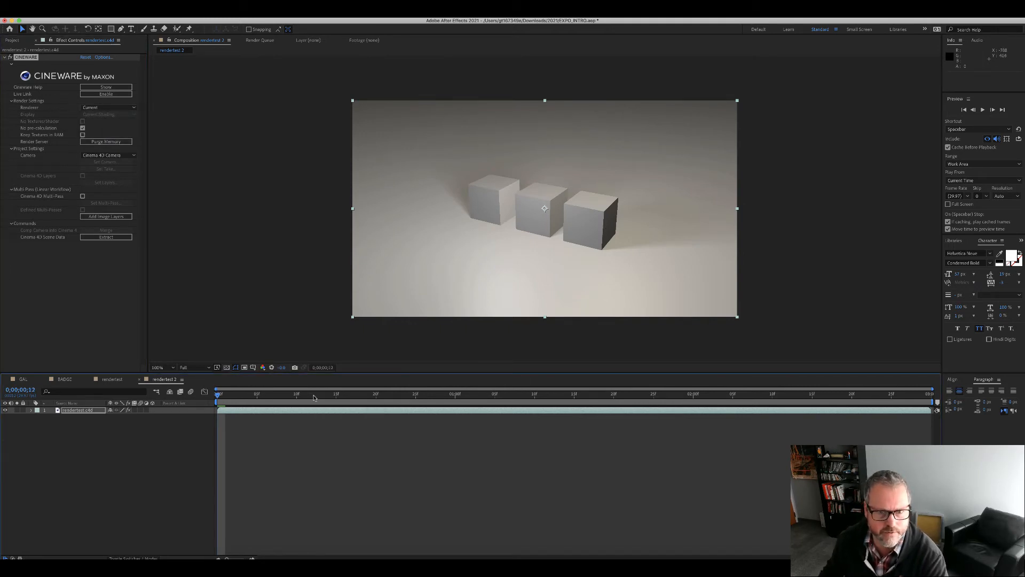
left_click(407, 396)
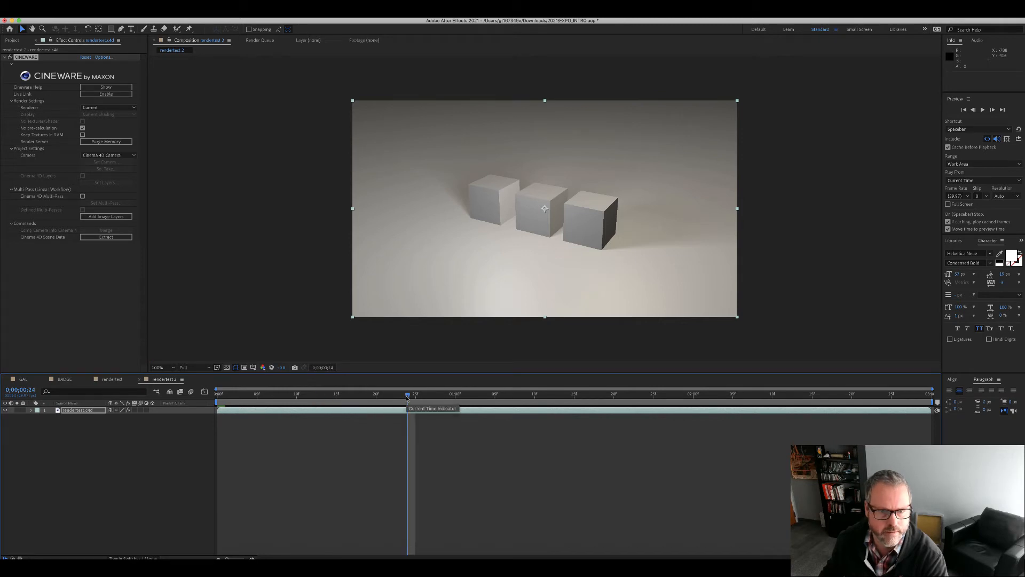
left_click_drag(406, 398, 466, 395)
key("space")
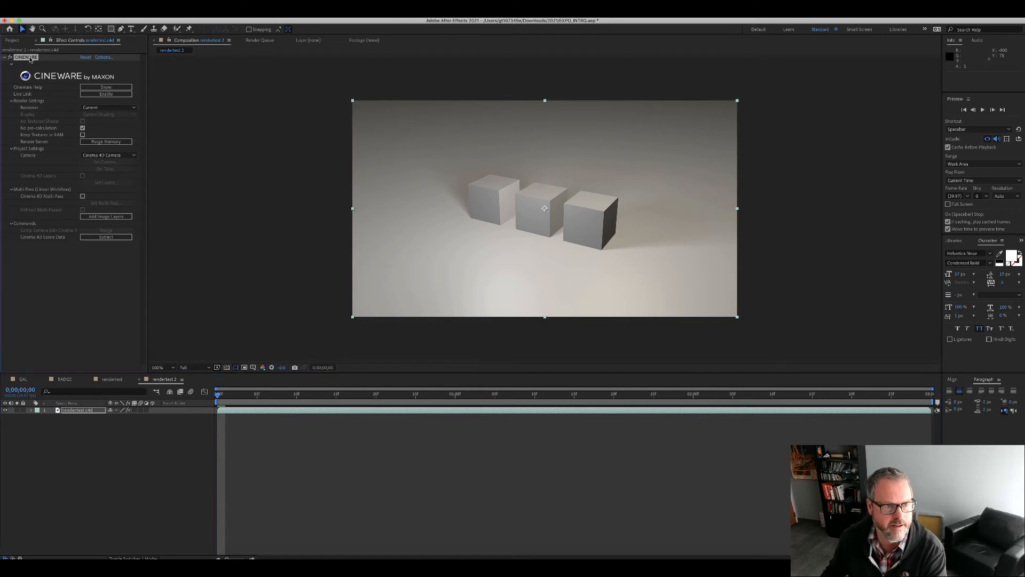
Set the Cineware renderer of the rendertest.c4d layer back to Viewport (Draft).
left_click(68, 410)
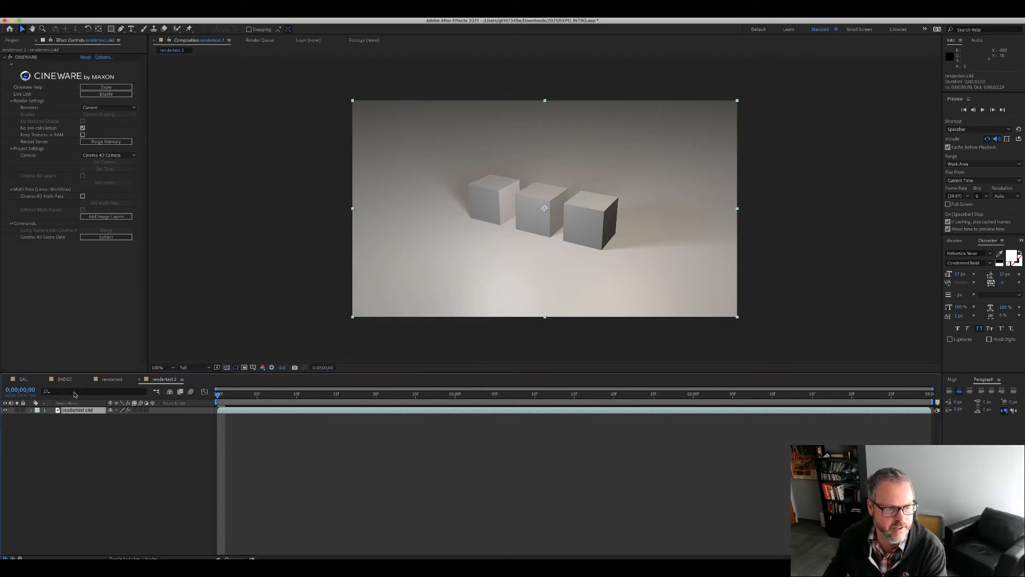
left_click(26, 57)
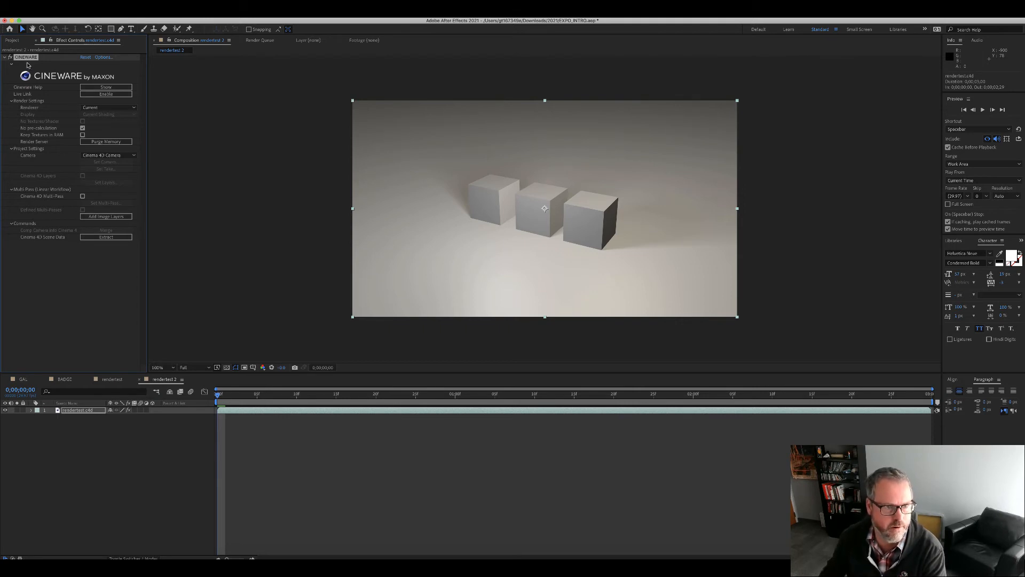
left_click(105, 109)
left_click(107, 131)
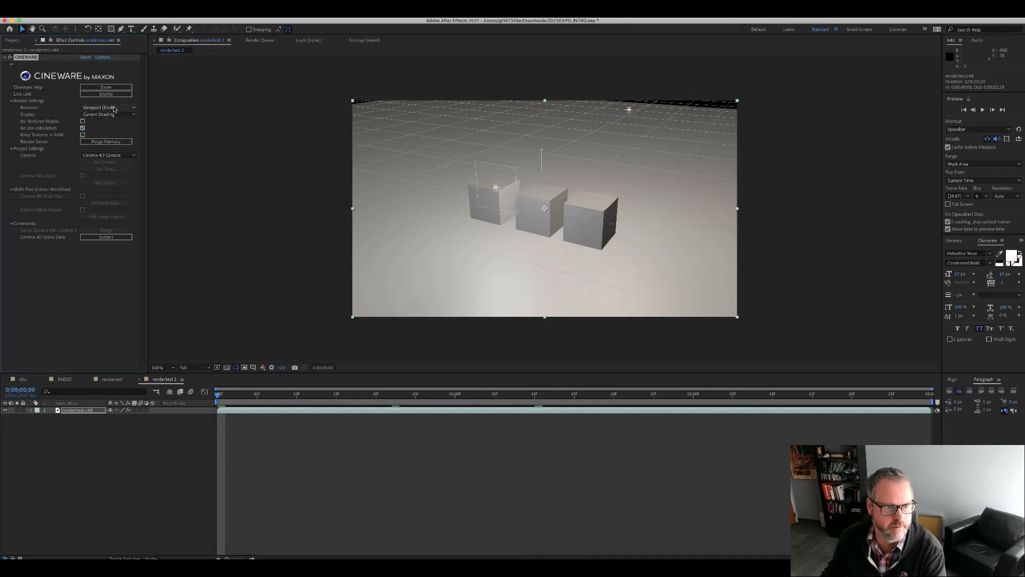
Set the Cineware renderer of the rendertest.c4d layer to Viewport.
left_click(113, 109)
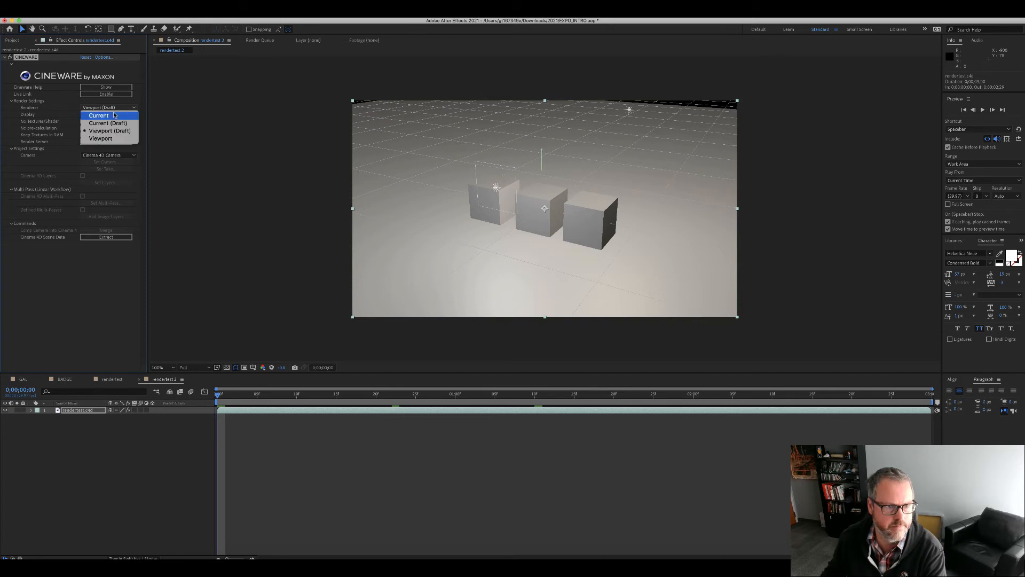
left_click(116, 138)
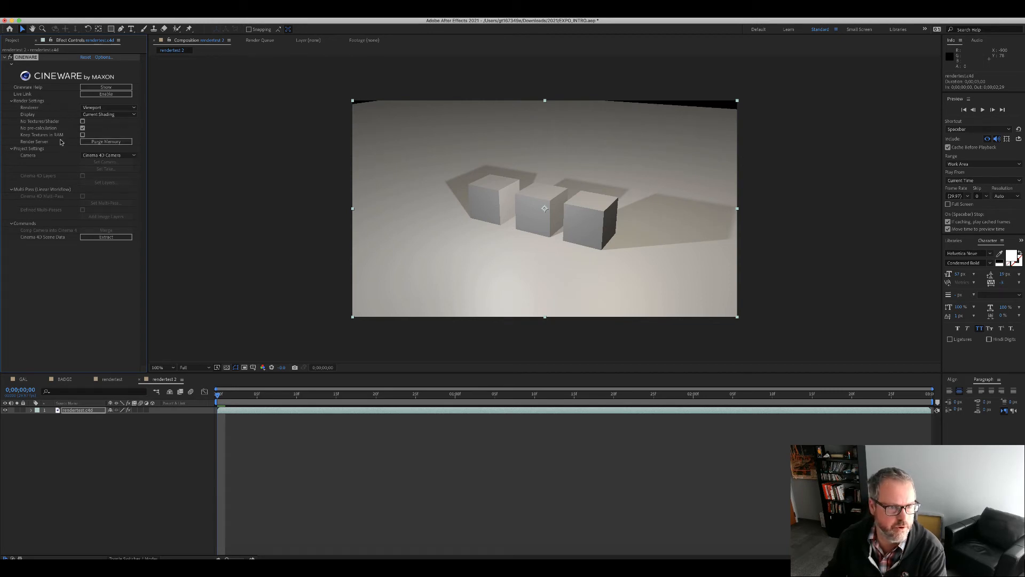
left_click(116, 155)
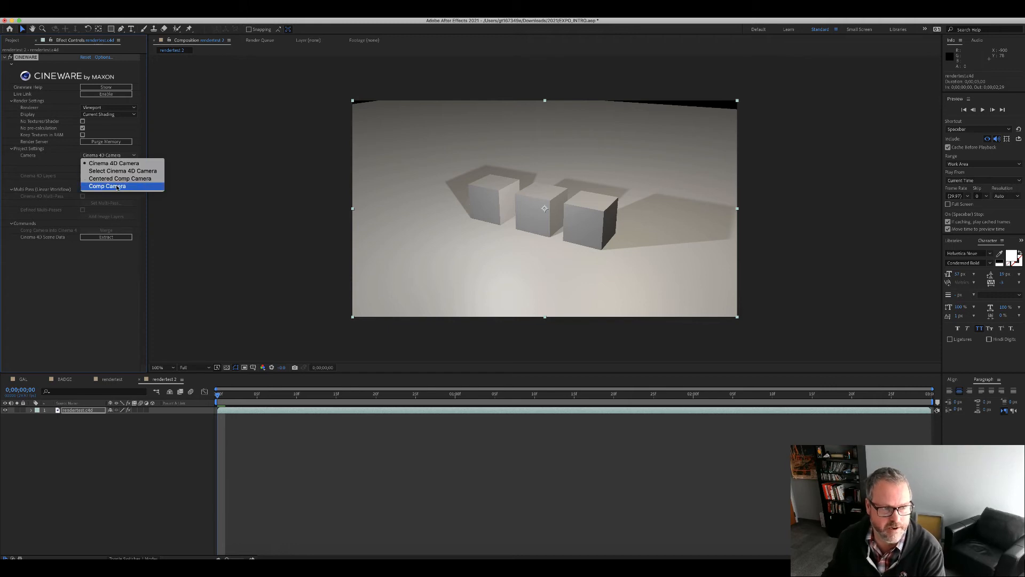
left_click(67, 157)
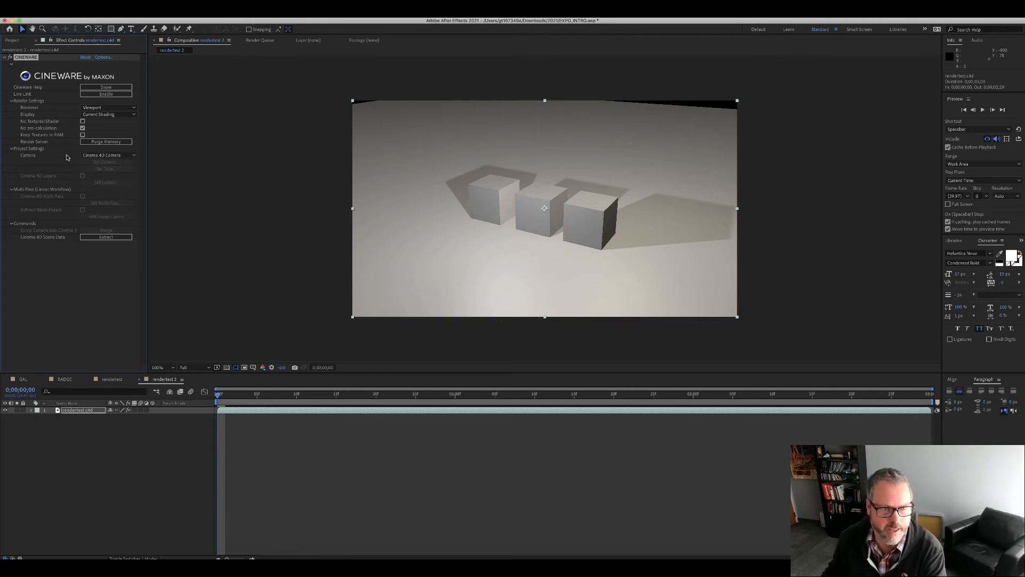
left_click(118, 156)
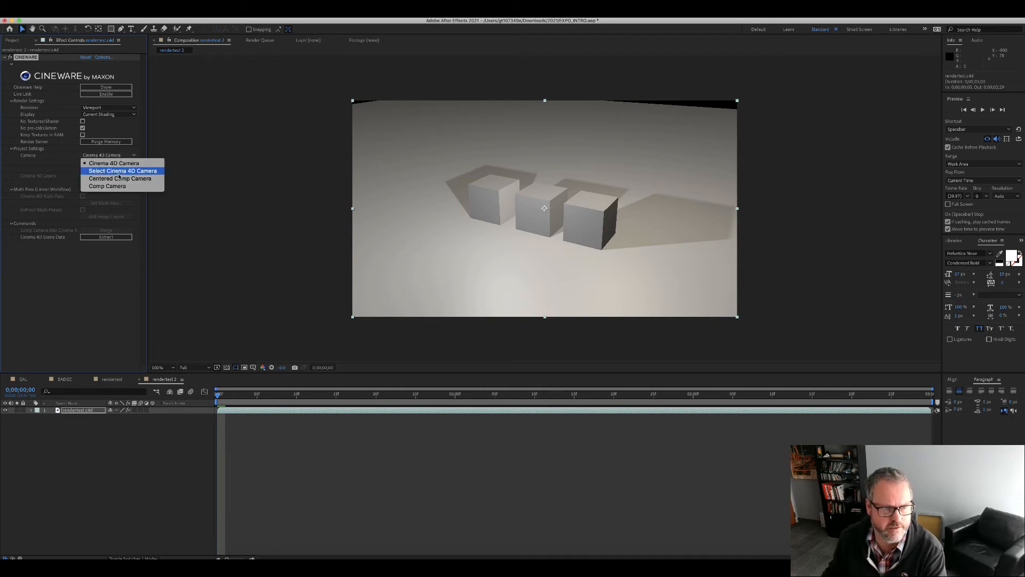
left_click(138, 149)
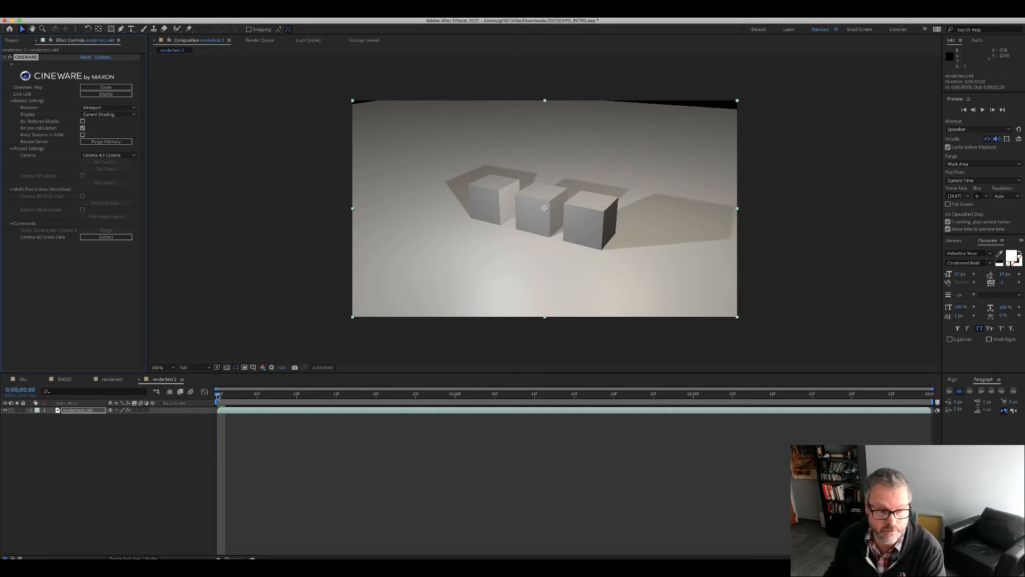
left_click_drag(218, 396, 133, 395)
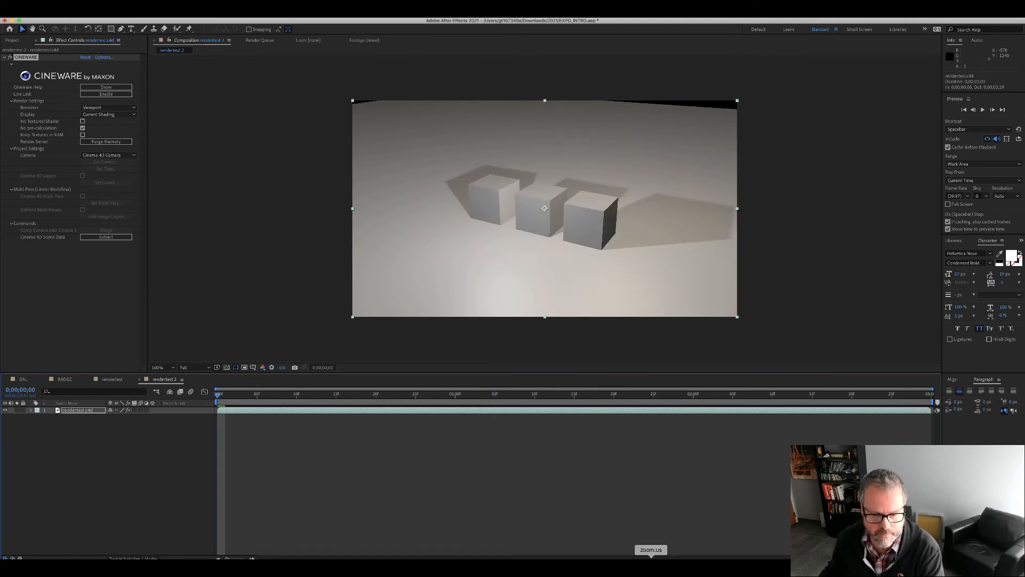
Switch to Cinema 4D, create a new default material and apply it to the front cube, Cube.2.
left_click(715, 558)
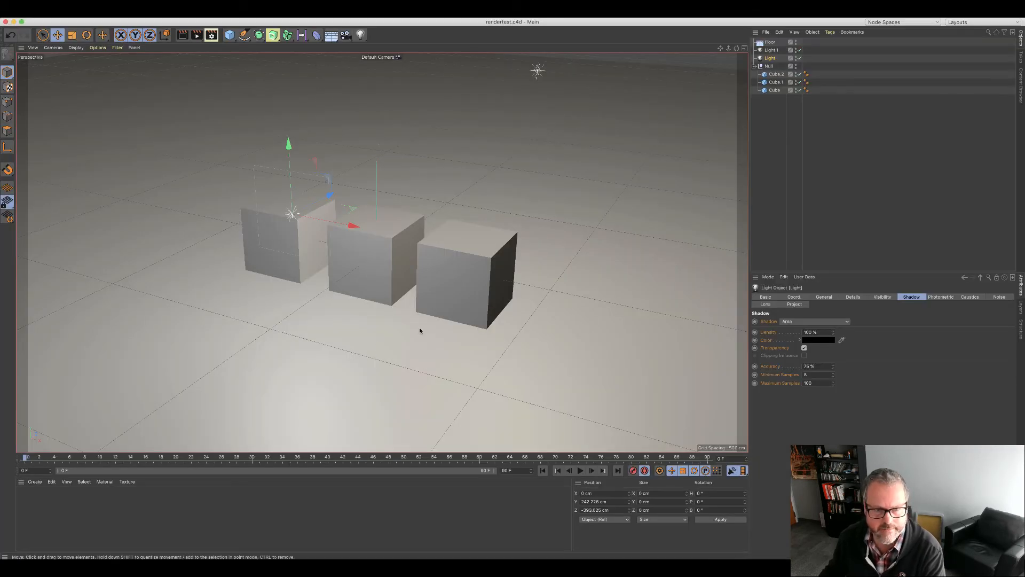
left_click(457, 287)
double_click(62, 523)
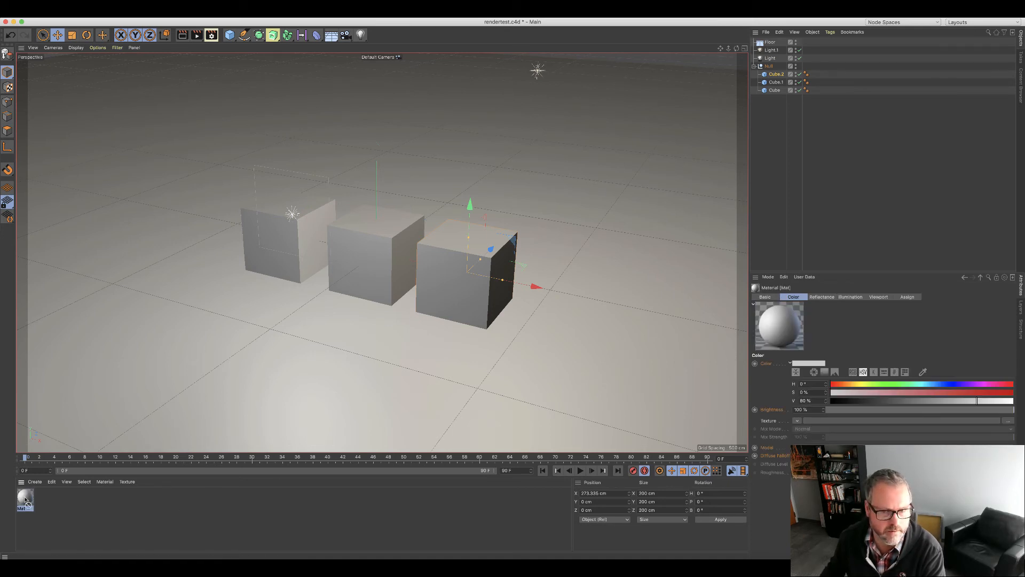
left_click_drag(25, 499, 458, 267)
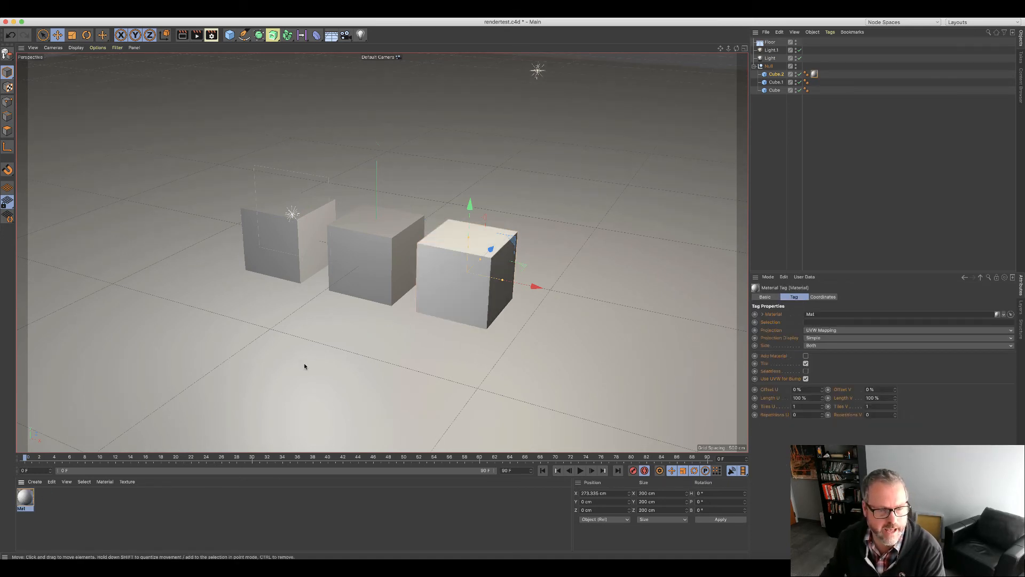
Save the rendertest.c4d project and switch back to After Effects to reload the changed footage.
left_click(64, 13)
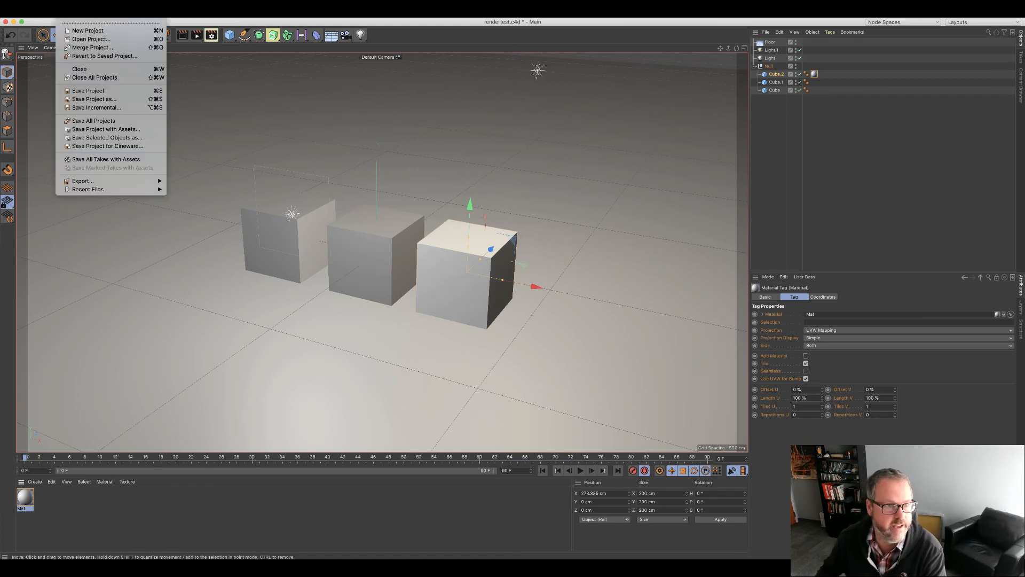
left_click(87, 92)
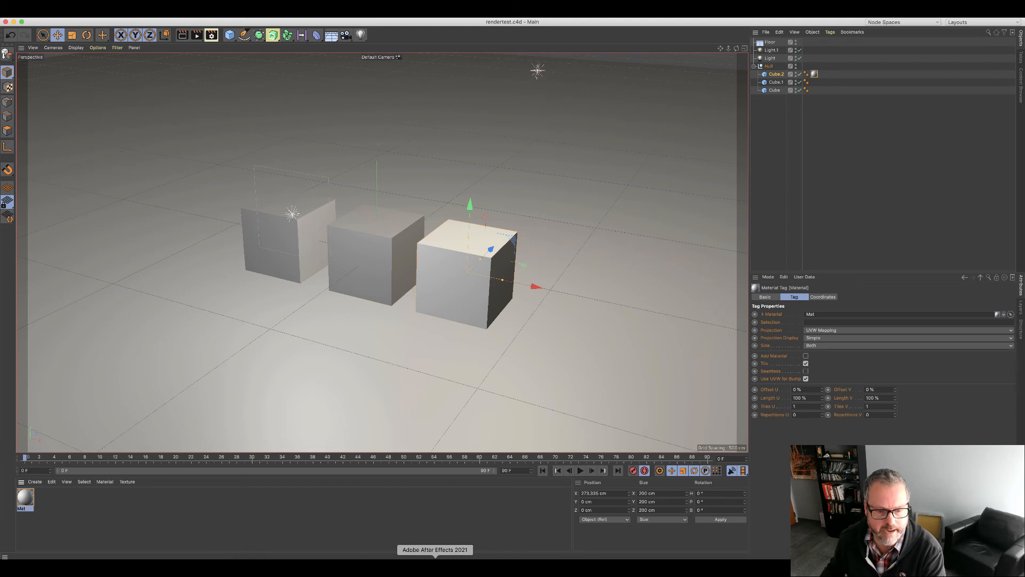
left_click(435, 568)
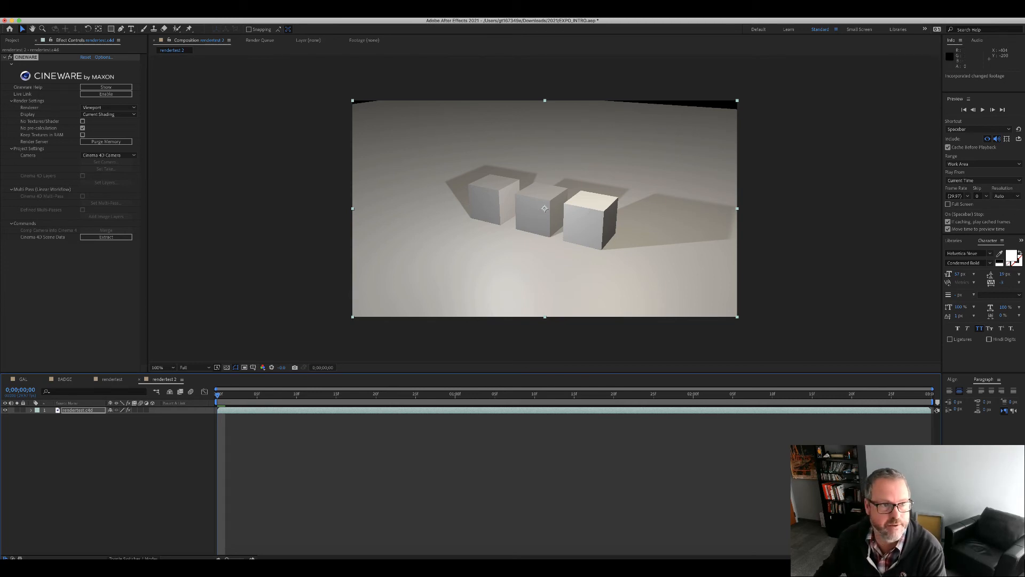
Add the rendertest 2 composition to the Adobe Media Encoder queue.
left_click(113, 14)
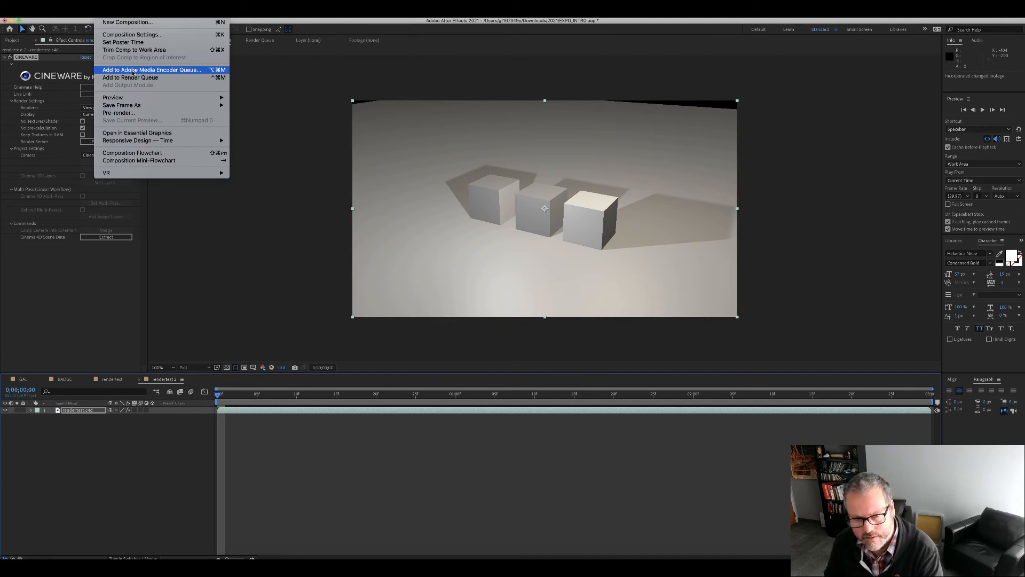
left_click(133, 71)
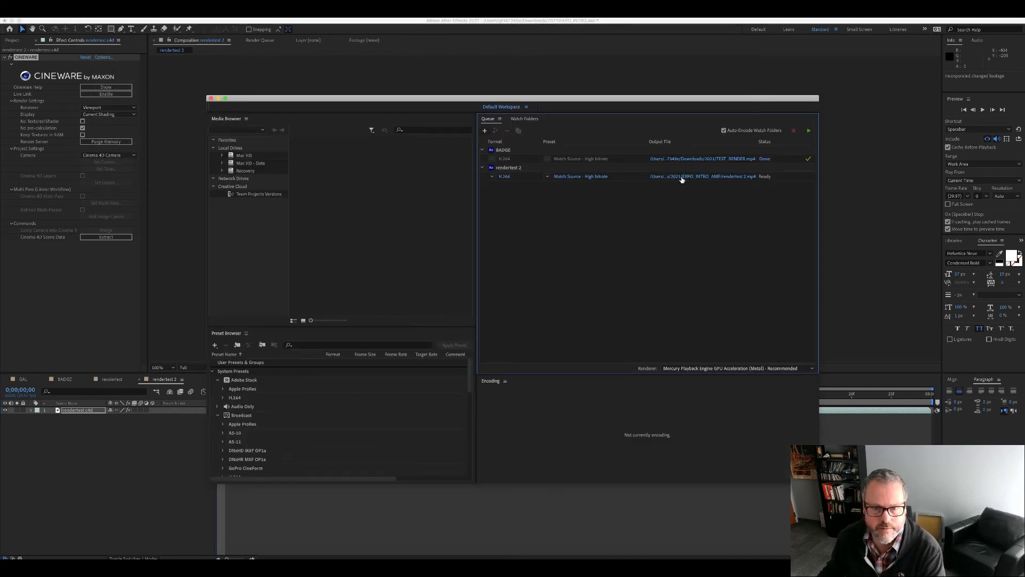
Set the rendertest 2 output to the Desktop with the name rendertest H264 and start encoding the queue.
left_click(683, 177)
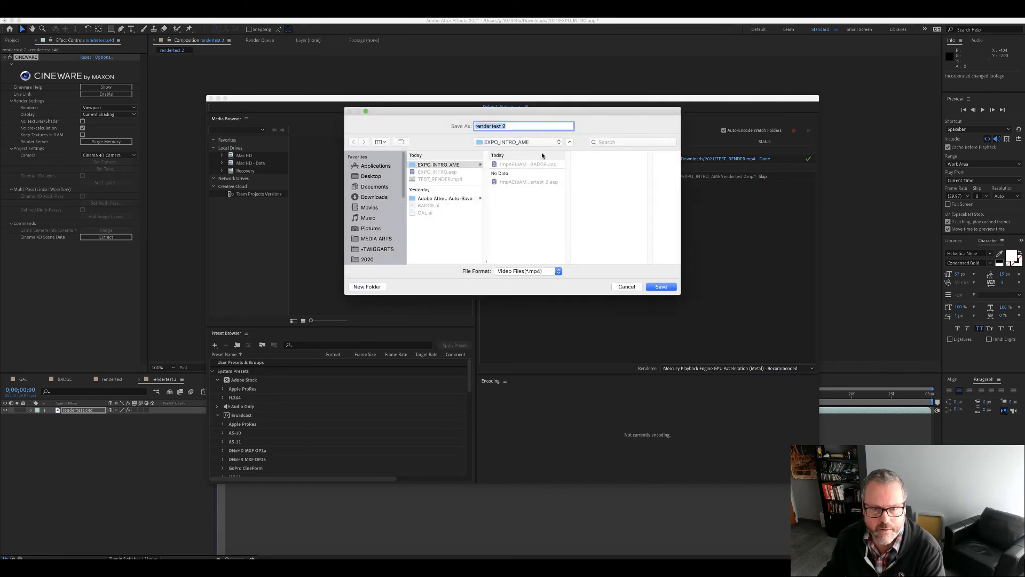
left_click(371, 178)
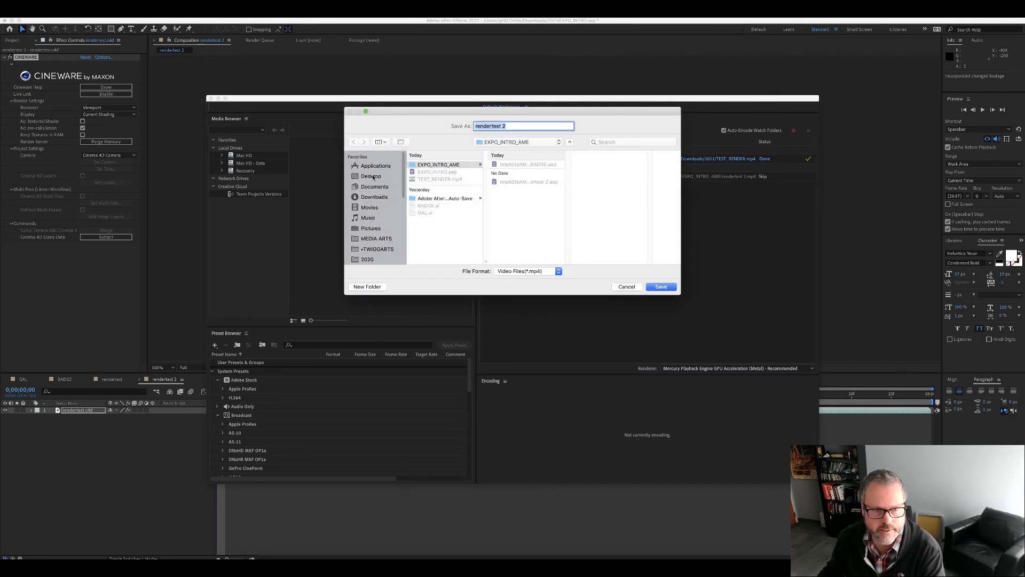
left_click(528, 127)
key("shift+Left")
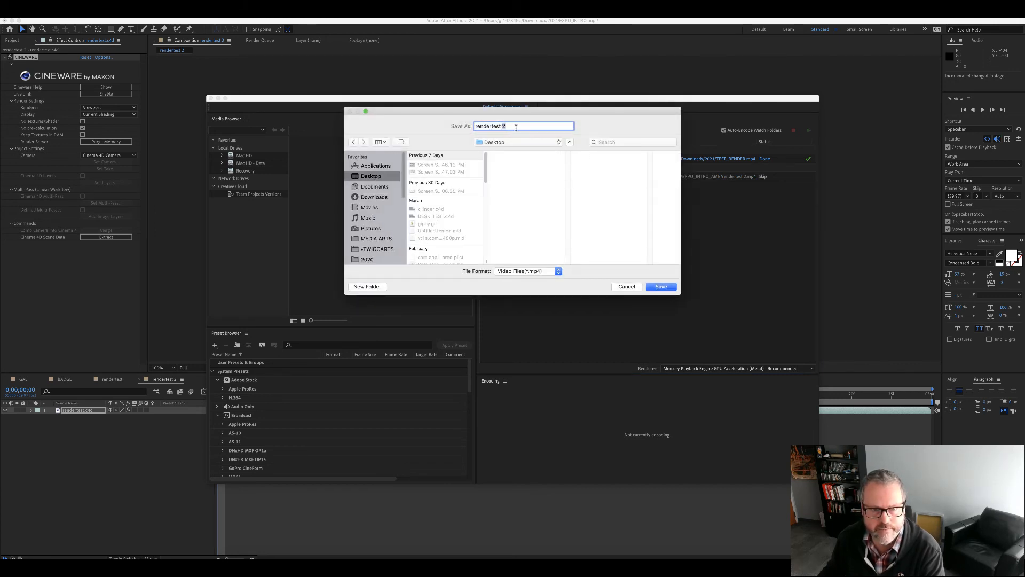
type("H2")
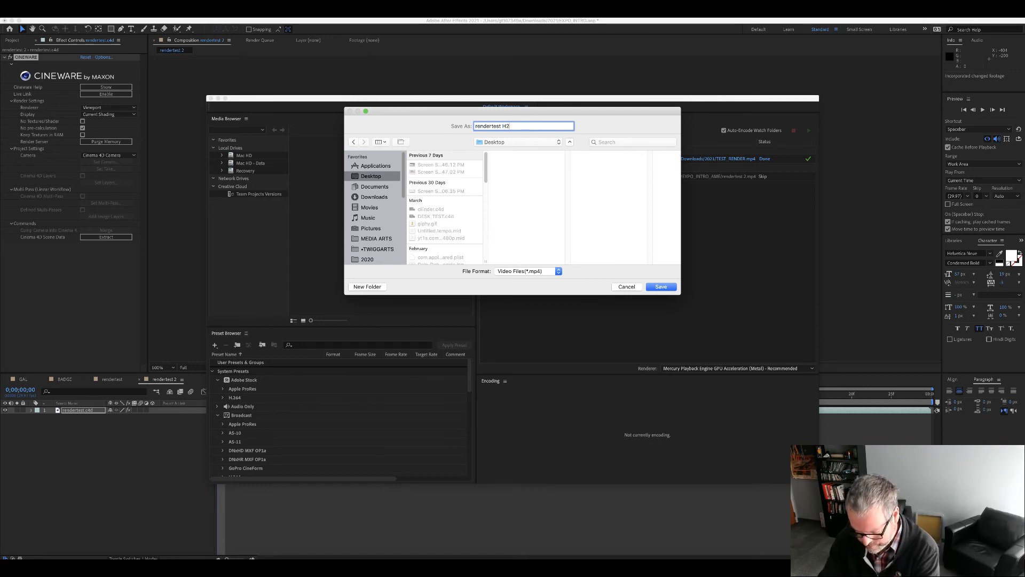
type("64")
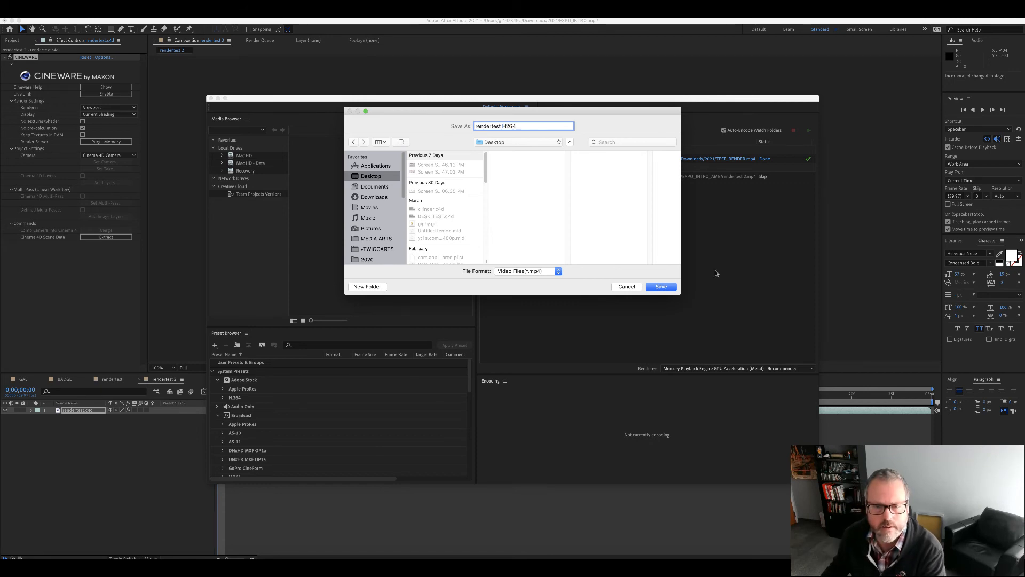
left_click(662, 287)
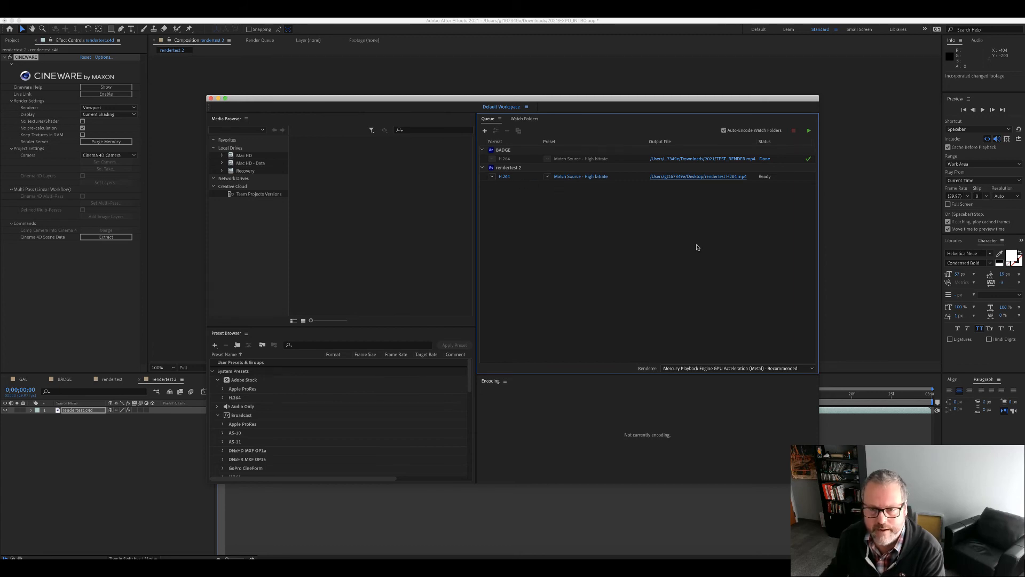
left_click(806, 131)
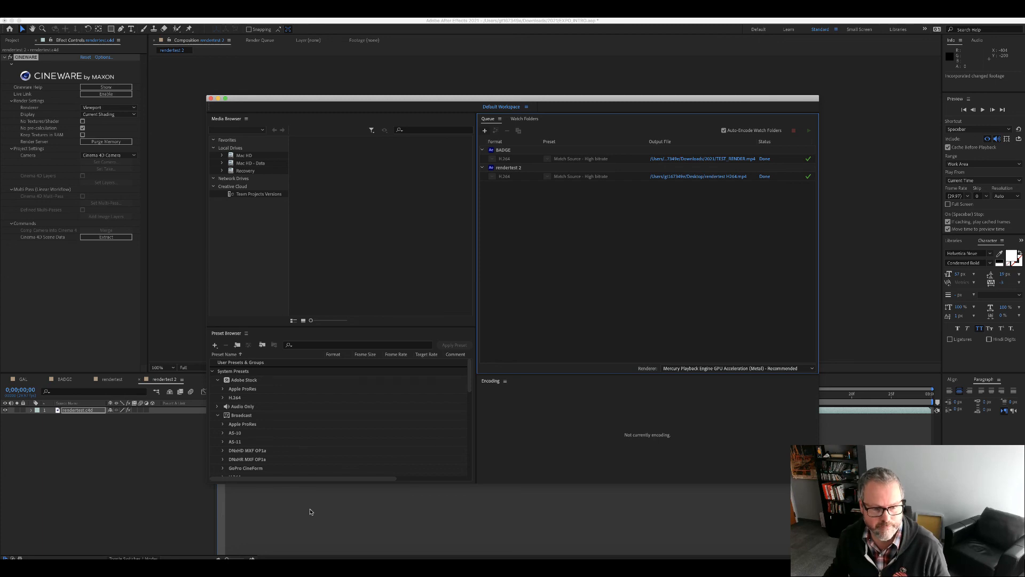
Play the exported rendertest H264.mp4 from the Desktop folder in Finder, and return to After Effects after closing it.
left_click(239, 557)
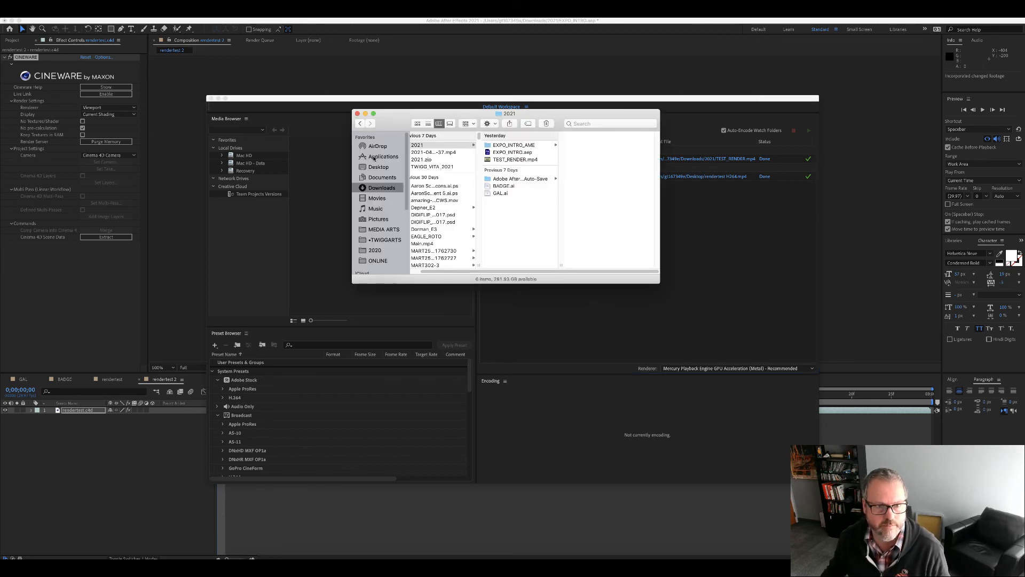
left_click(378, 167)
scroll(489, 170, "down", 2)
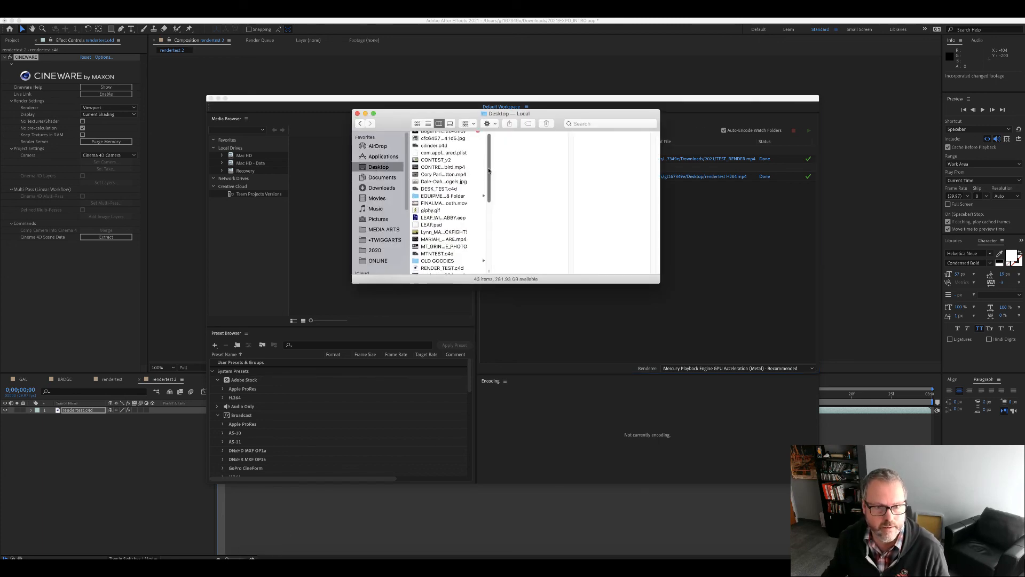
left_click_drag(489, 170, 490, 201)
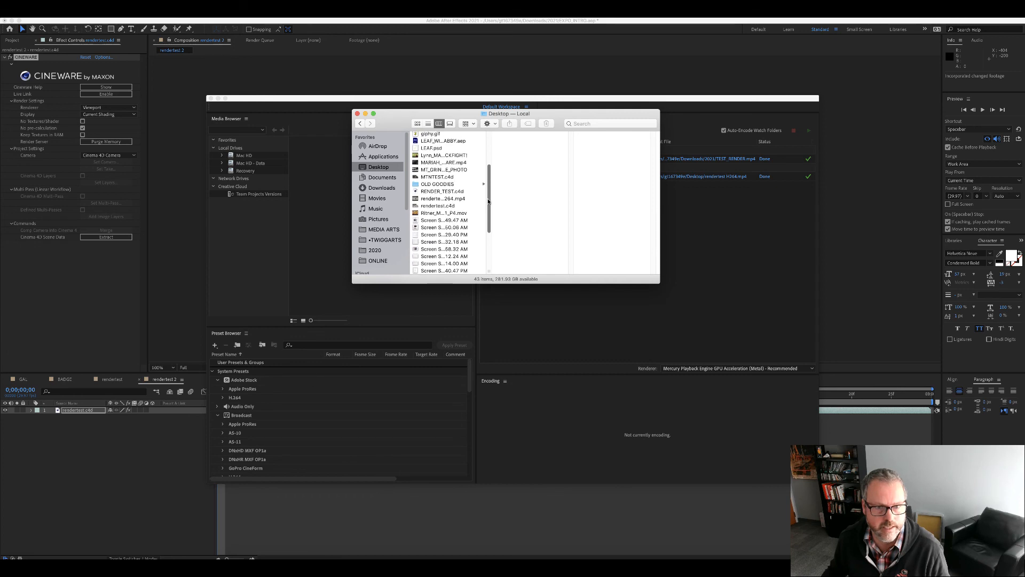
left_click(416, 199)
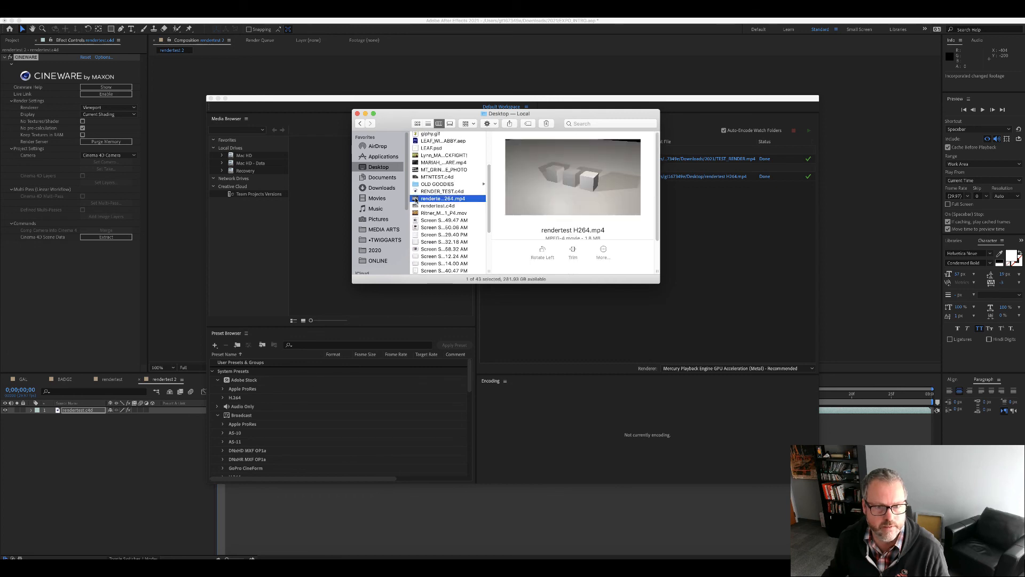
double_click(416, 199)
double_click(415, 199)
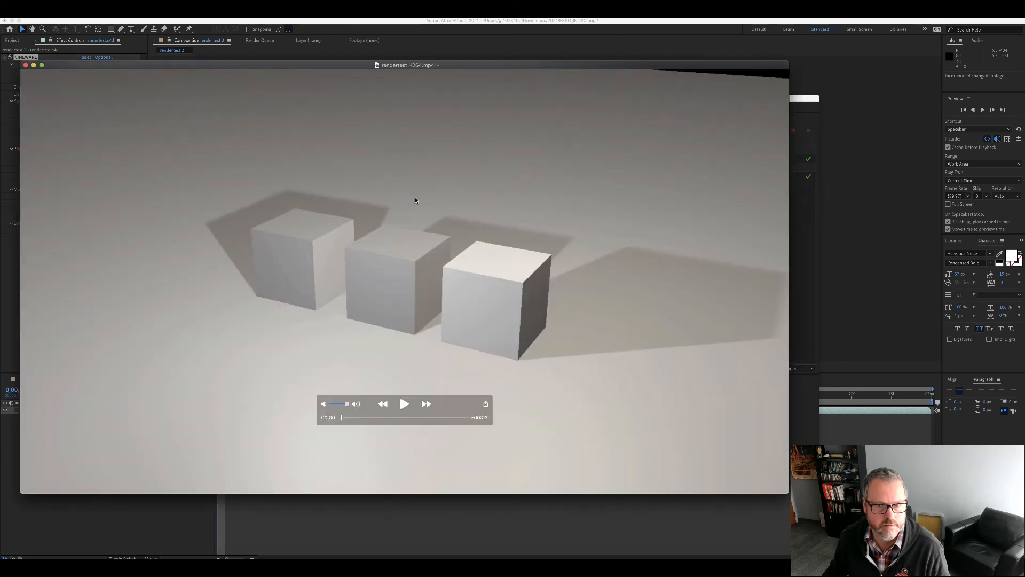
left_click(403, 404)
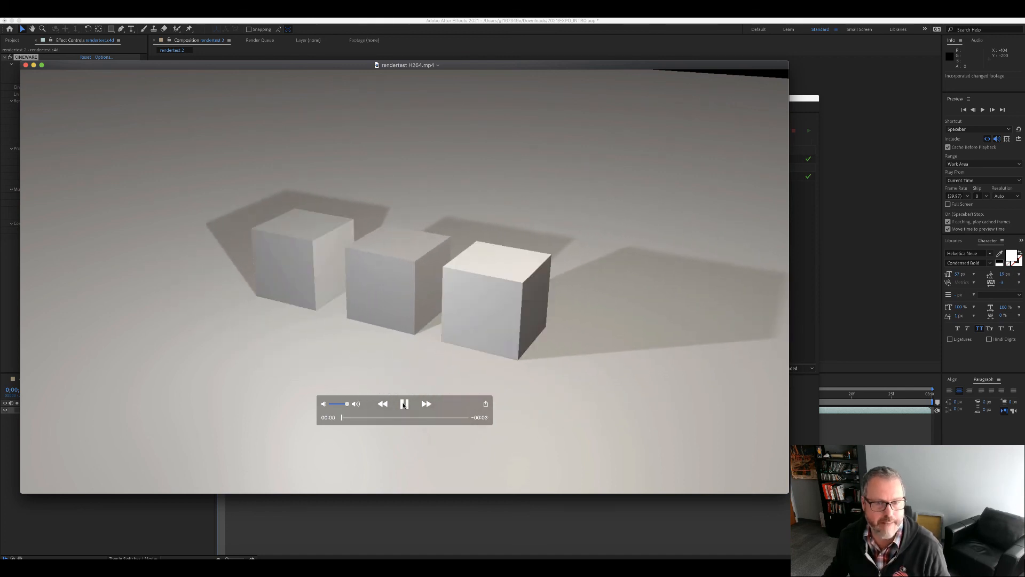
key("super+w")
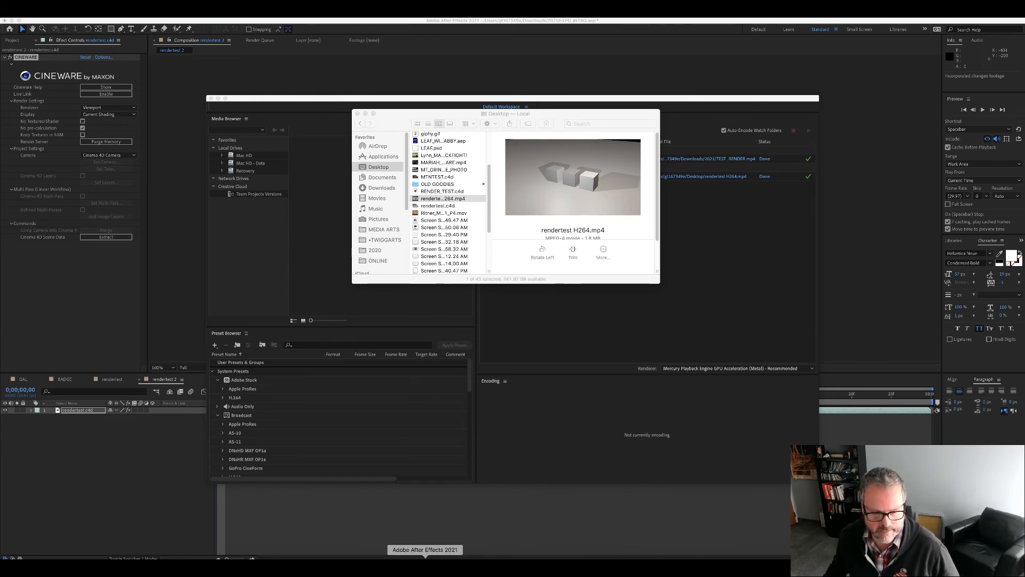
left_click(425, 558)
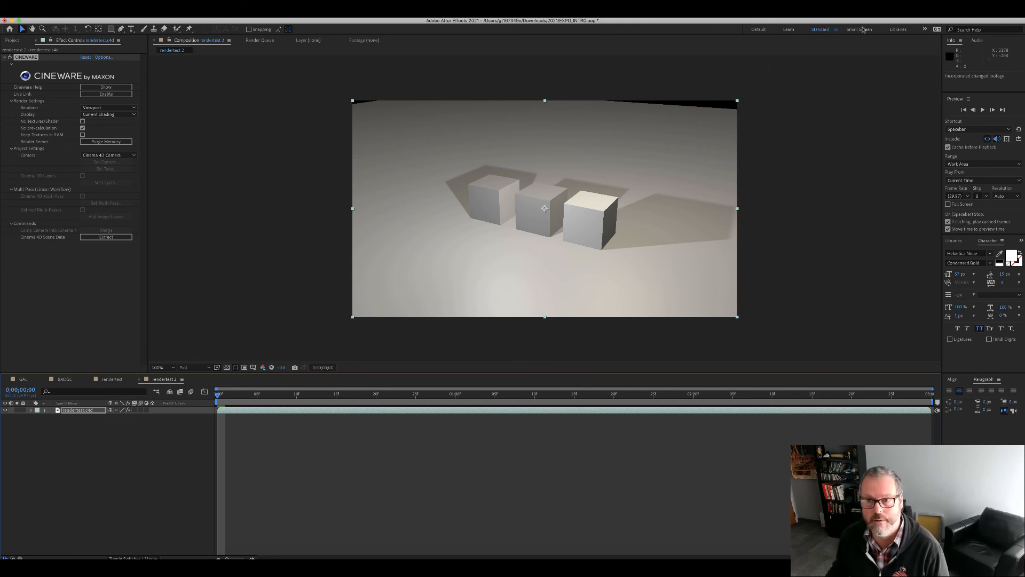
left_click(870, 14)
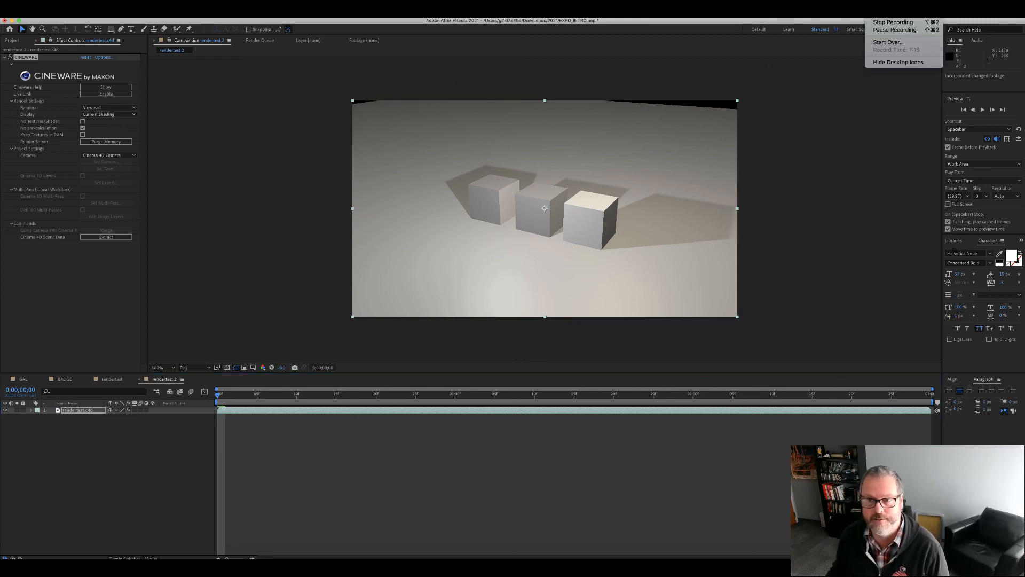